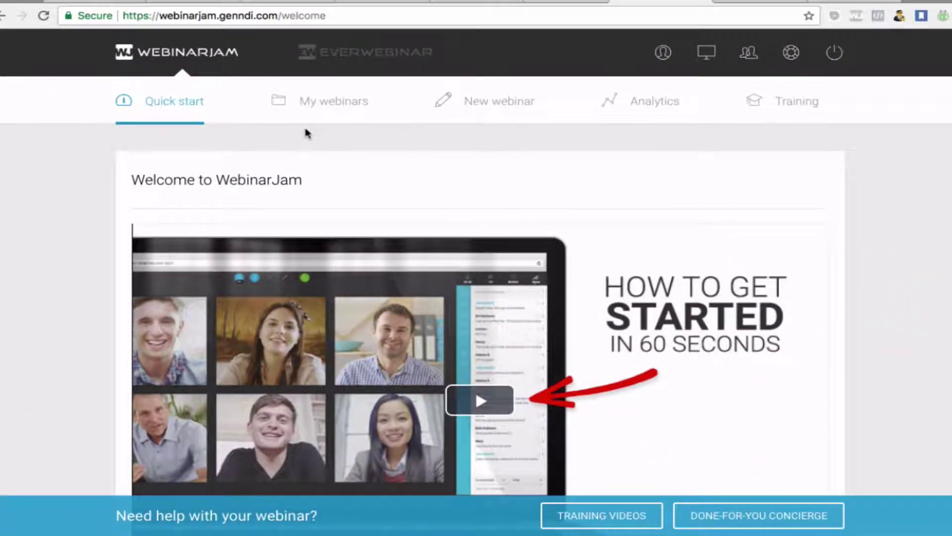
scroll(306, 132, down, 4)
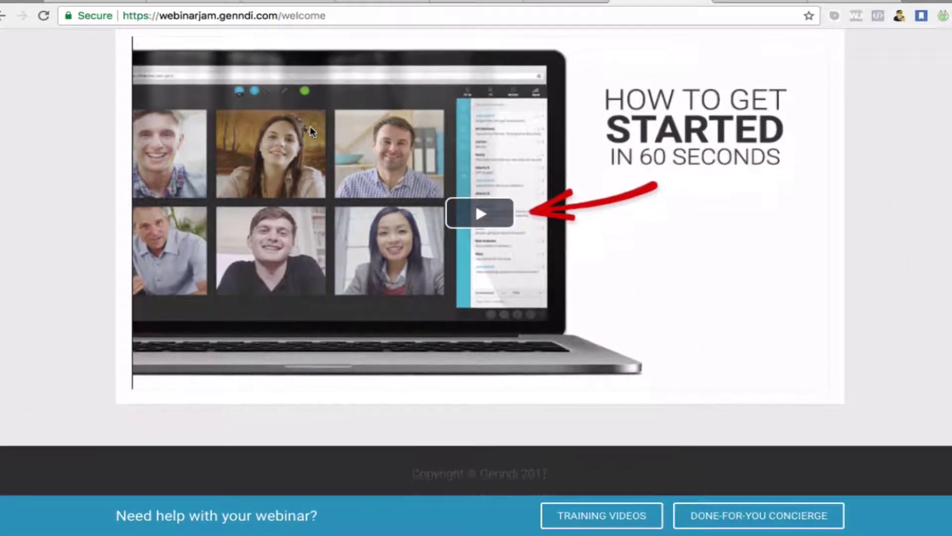
scroll(310, 130, up, 4)
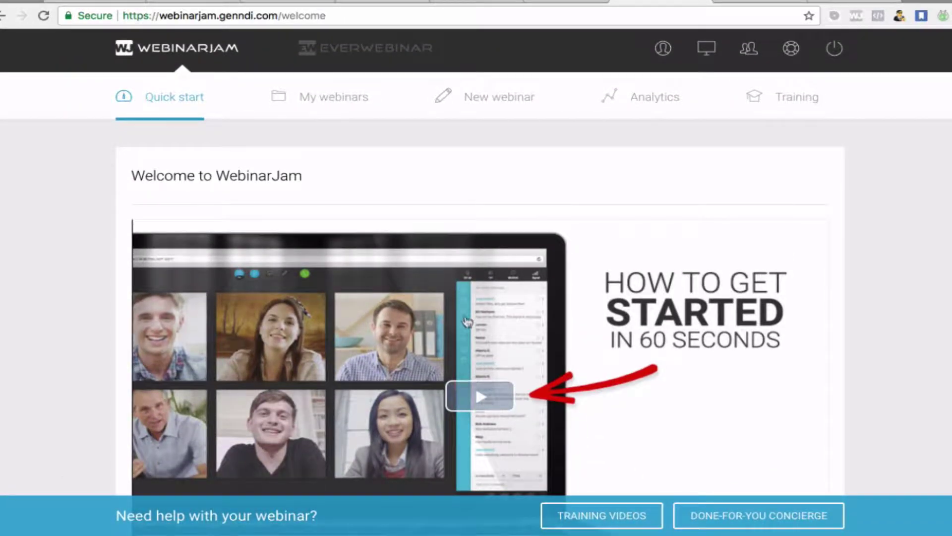
scroll(466, 323, down, 2)
scroll(429, 198, up, 2)
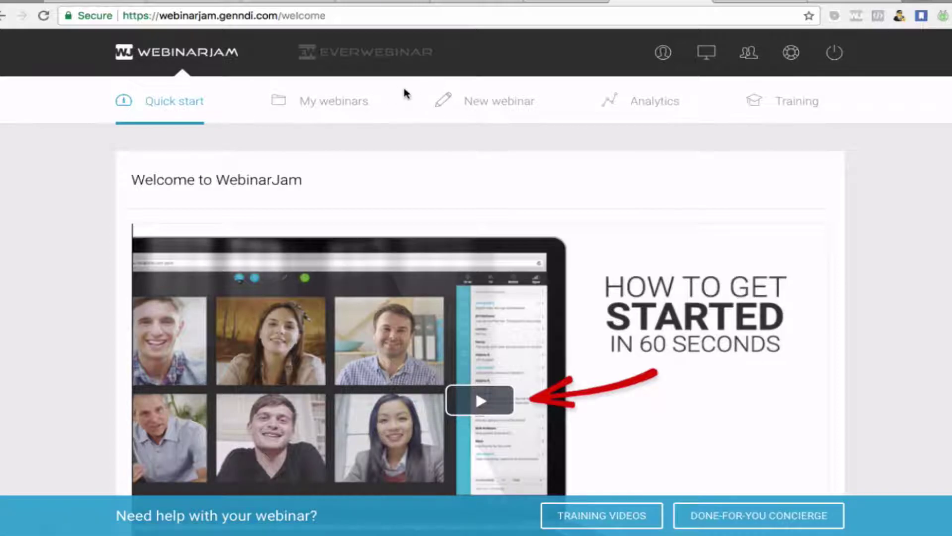
scroll(404, 87, down, 5)
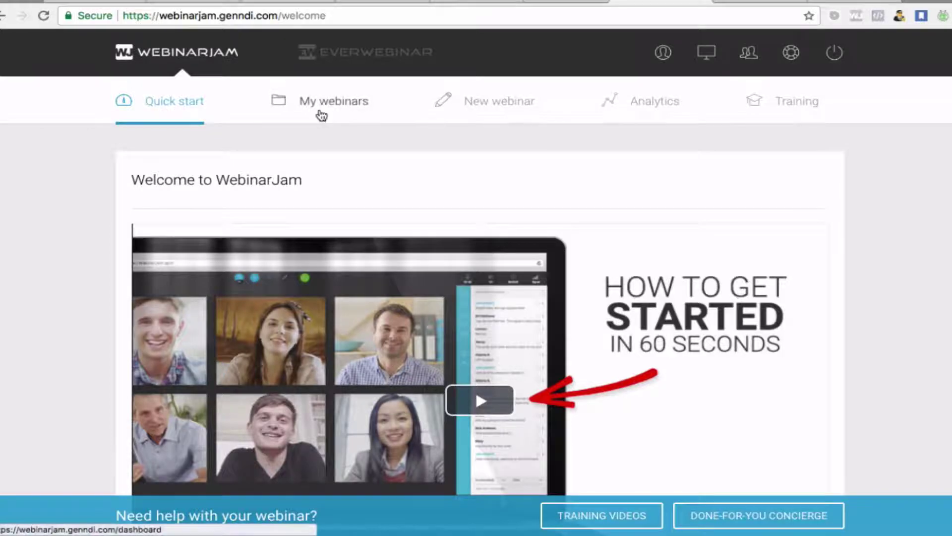
Start a new webinar with Express Configuration and turn off the tips on its setup form
click(519, 104)
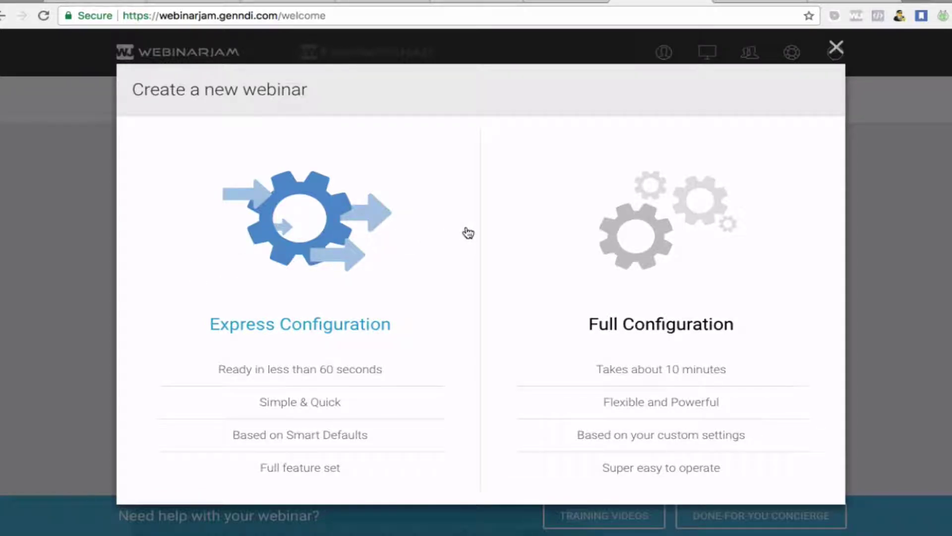
click(301, 257)
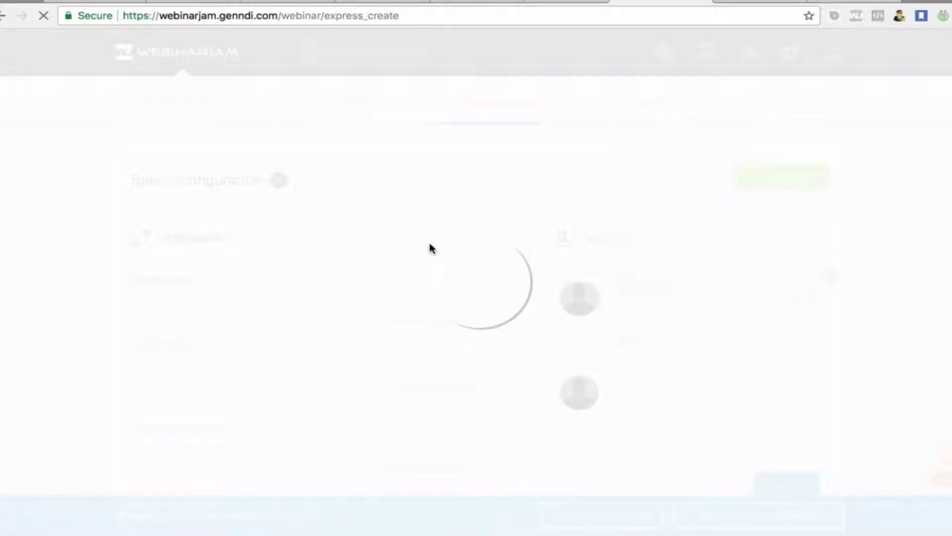
scroll(504, 240, down, 2)
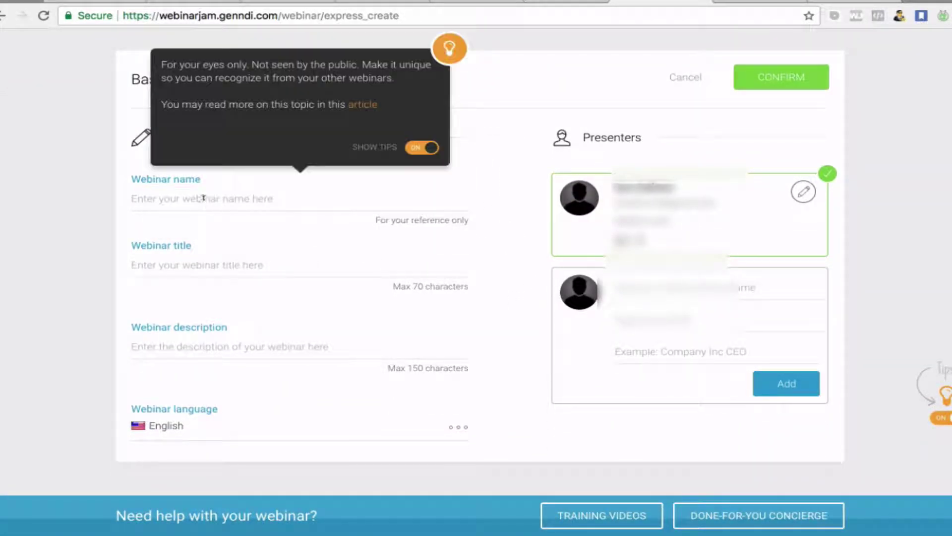
click(205, 197)
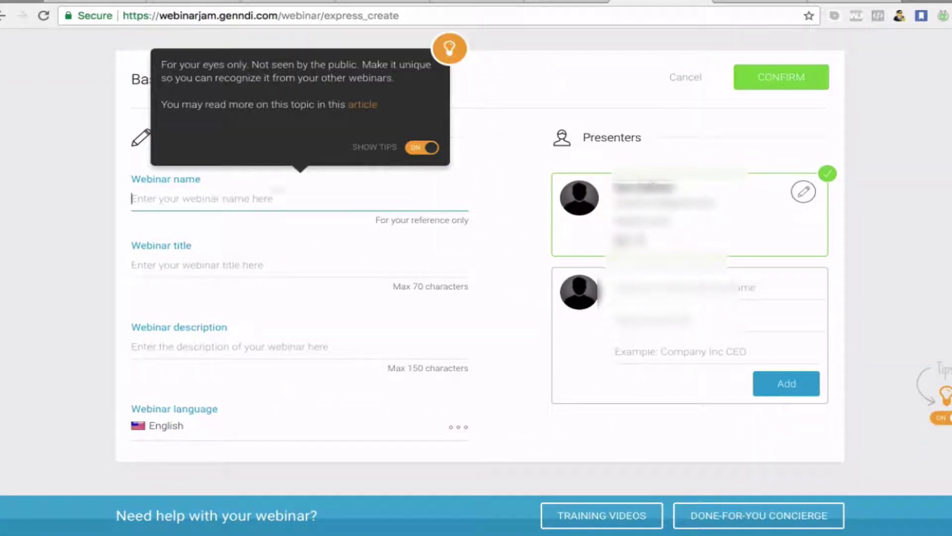
click(421, 149)
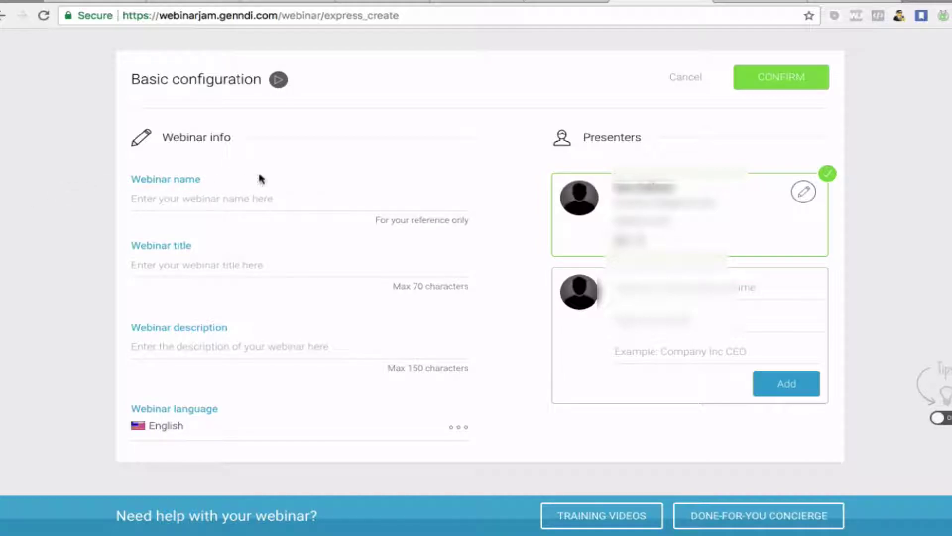
Open the tutorial video for the Basic configuration section and close it
click(278, 82)
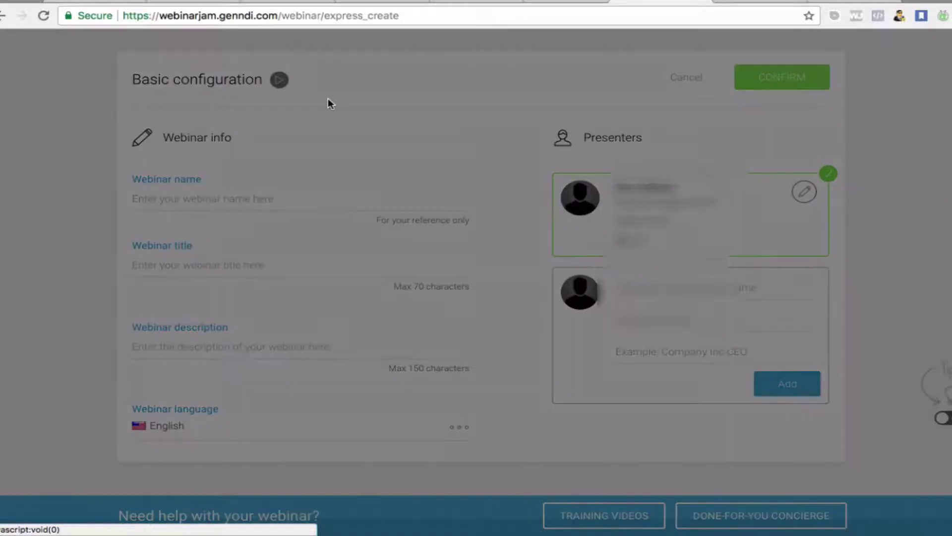
click(704, 48)
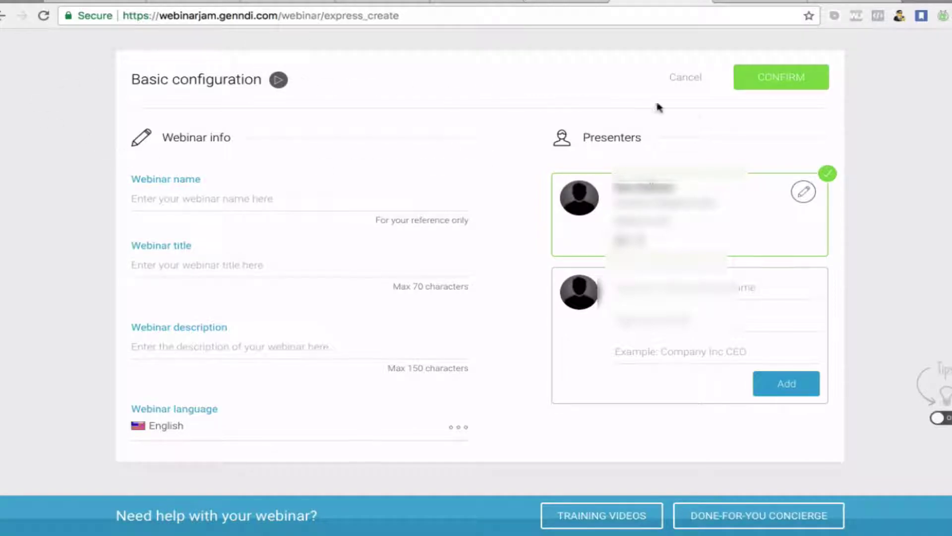
Set webinar name "Passive Income Ladder", title "Buy Our Amazing Product", description "Today We Will Show You Some Amazing Stuff", and confirm Basic configuration
scroll(336, 187, down, 1)
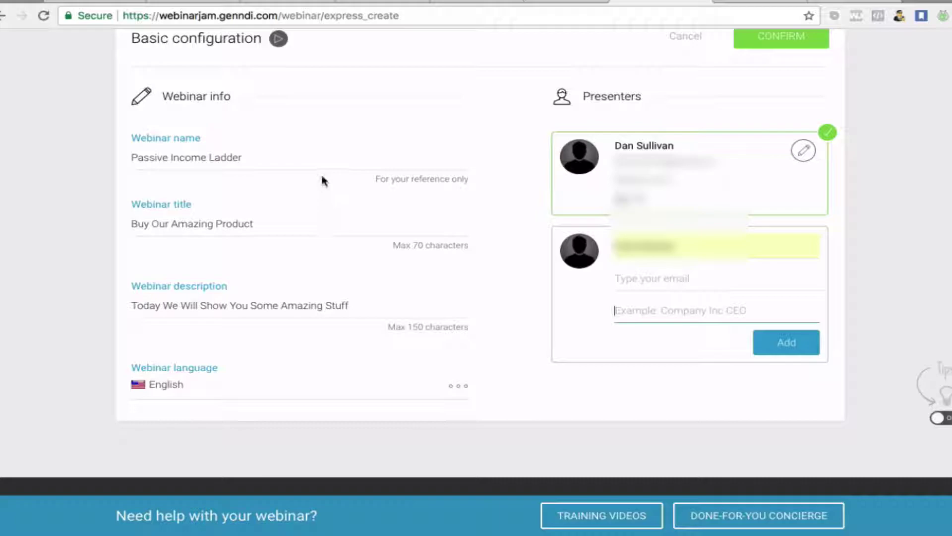
scroll(322, 180, up, 1)
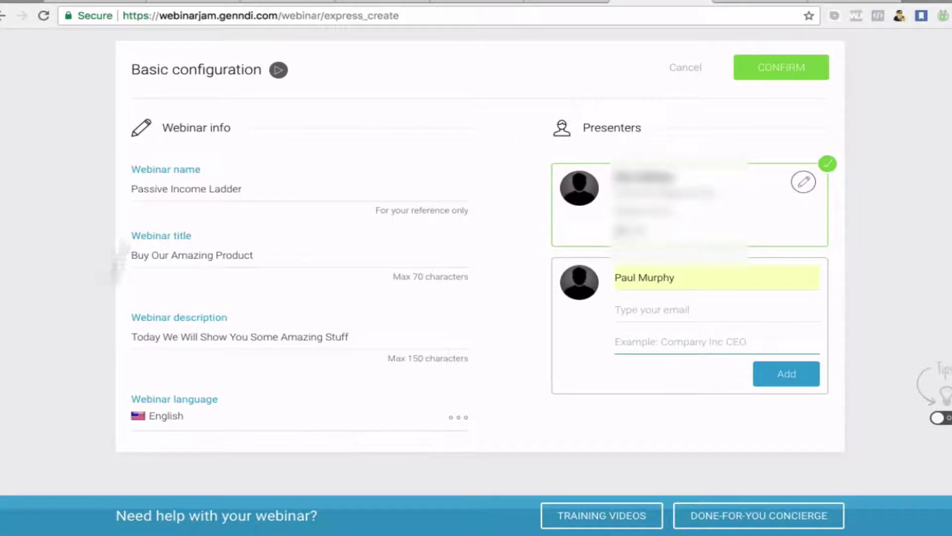
click(761, 67)
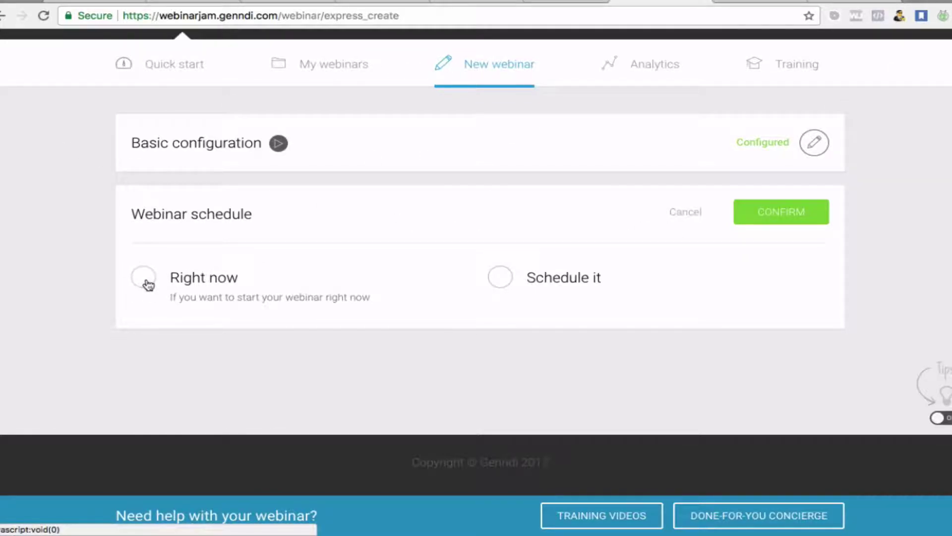
Set the webinar schedule to Schedule it rather than Right now
click(499, 279)
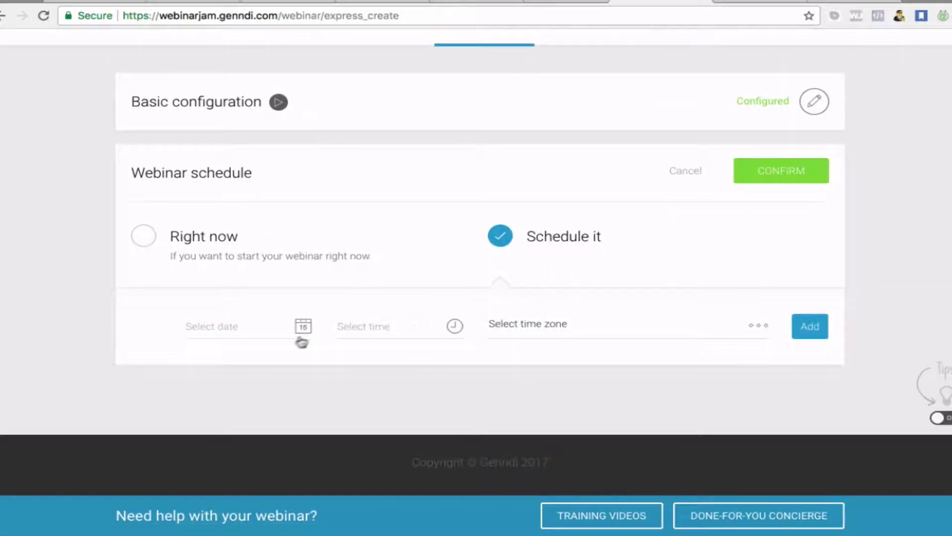
right_click(259, 326)
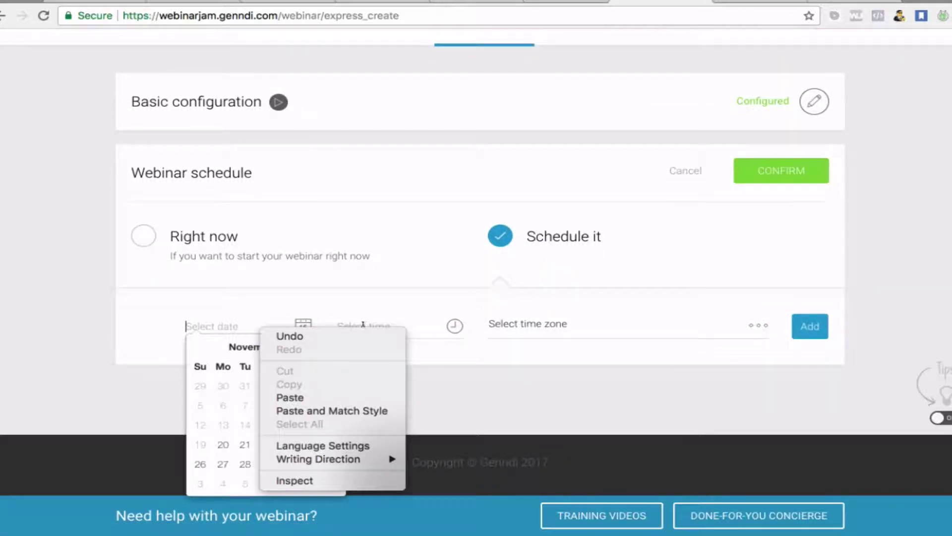
right_click(230, 418)
right_click(218, 446)
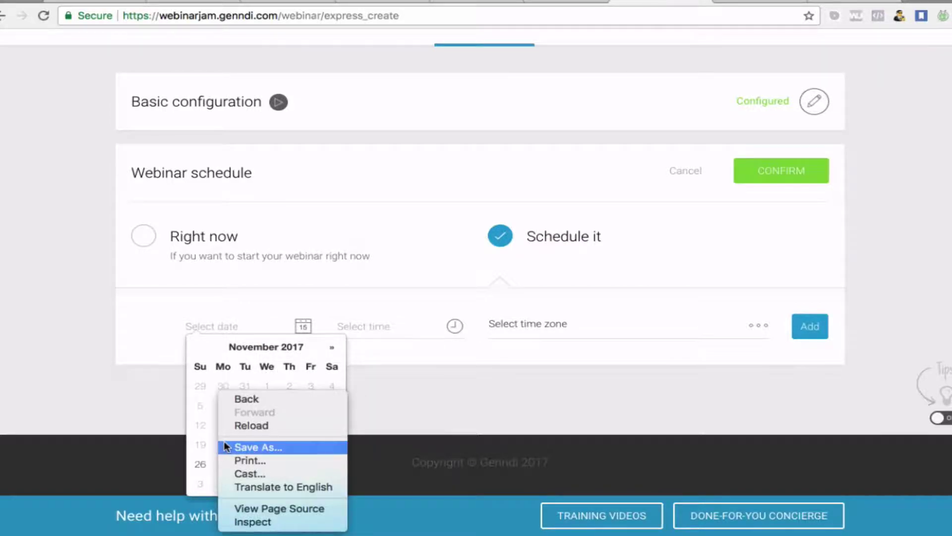
click(417, 389)
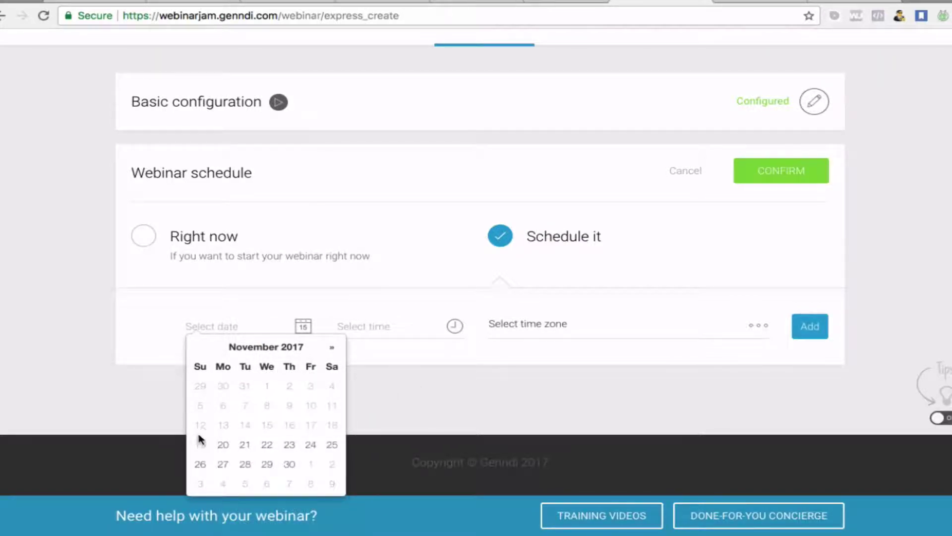
right_click(224, 448)
right_click(200, 450)
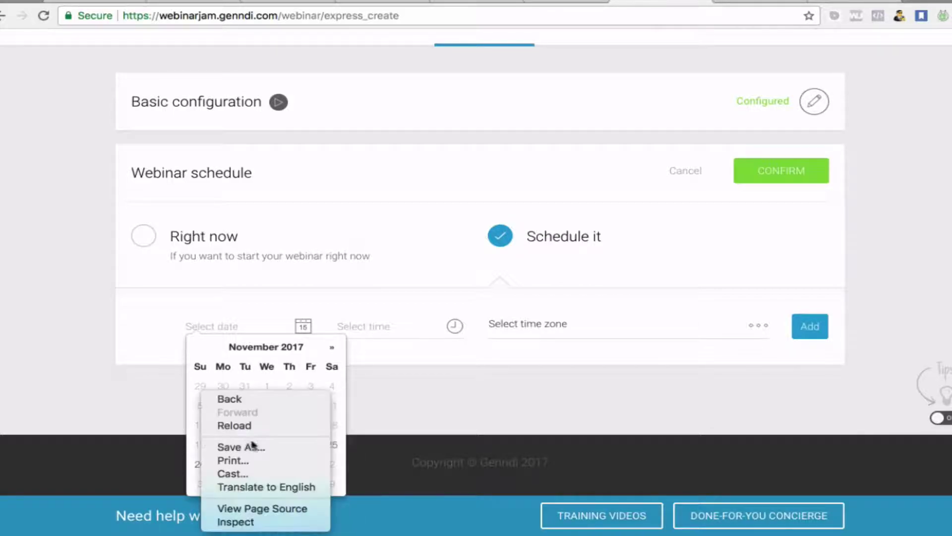
right_click(445, 441)
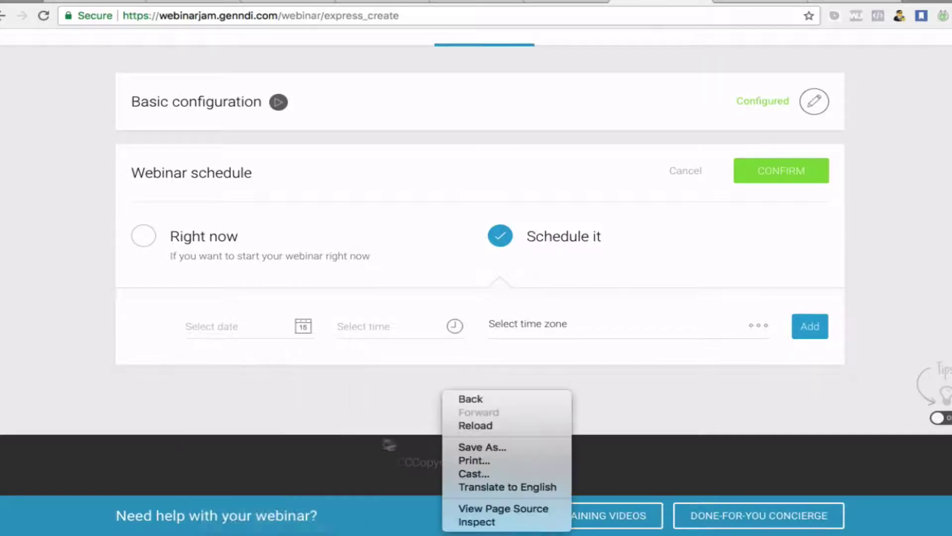
right_click(335, 322)
click(274, 327)
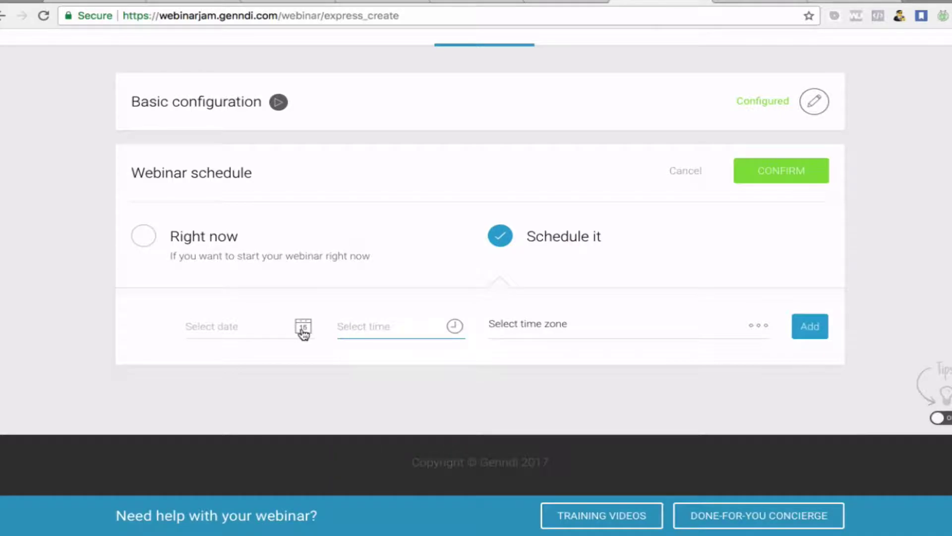
Add a webinar session on 2017-11-22 at 7:00 PM in the London time zone and confirm the schedule
click(303, 328)
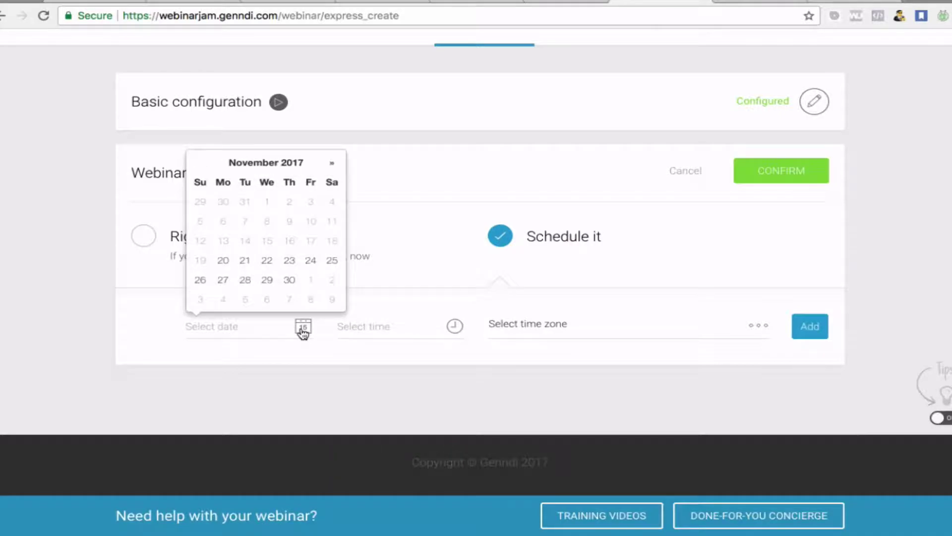
click(267, 261)
click(369, 323)
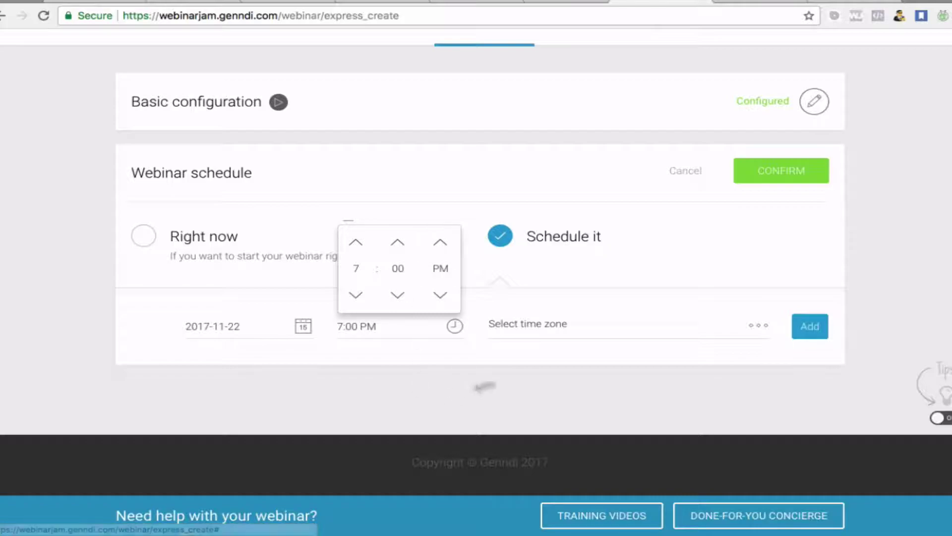
click(650, 323)
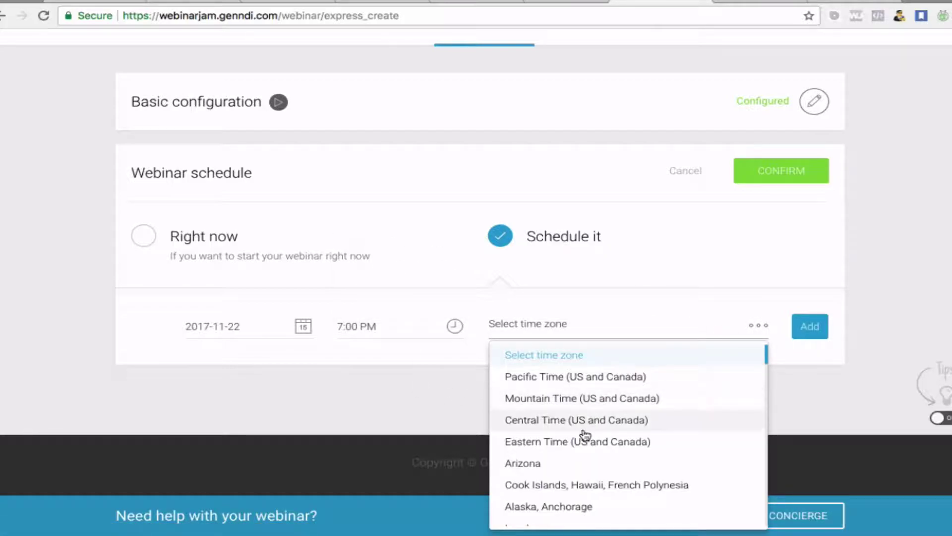
scroll(583, 441, down, 5)
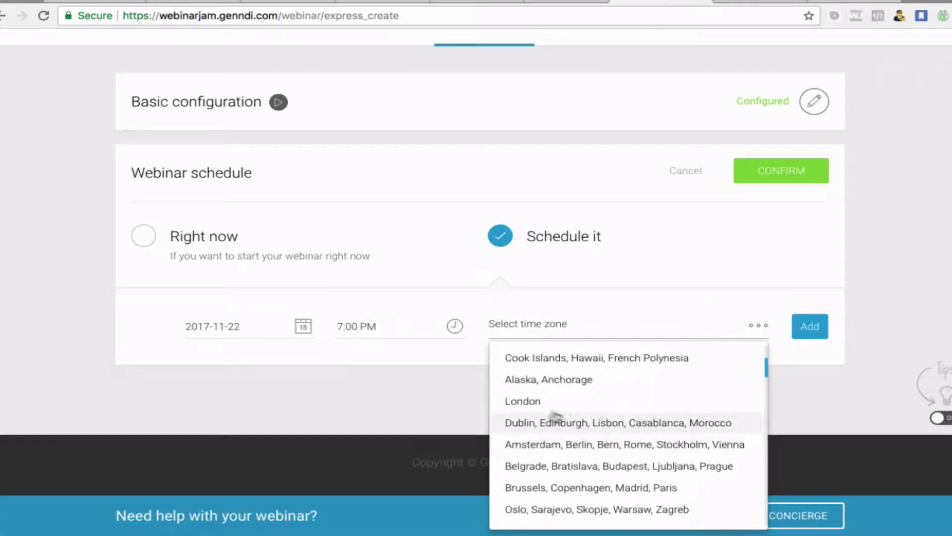
click(533, 402)
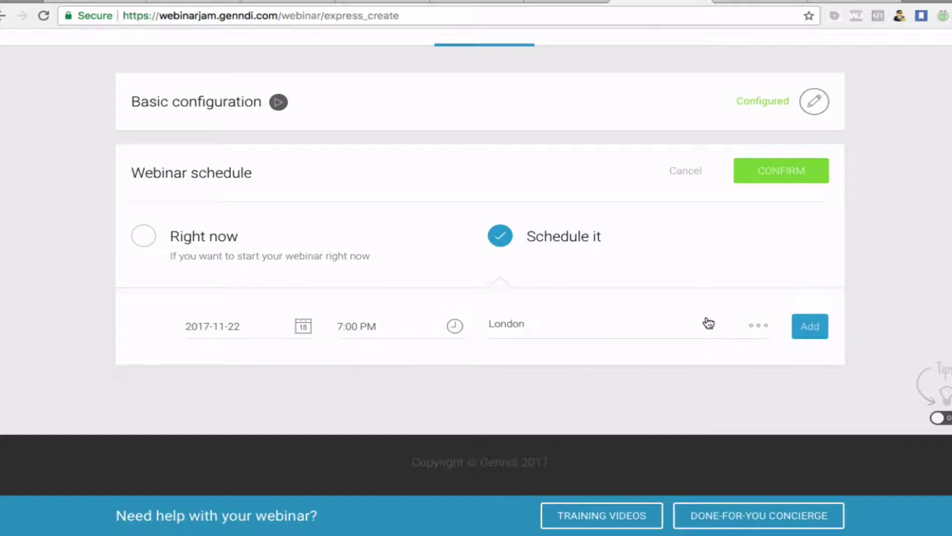
click(811, 326)
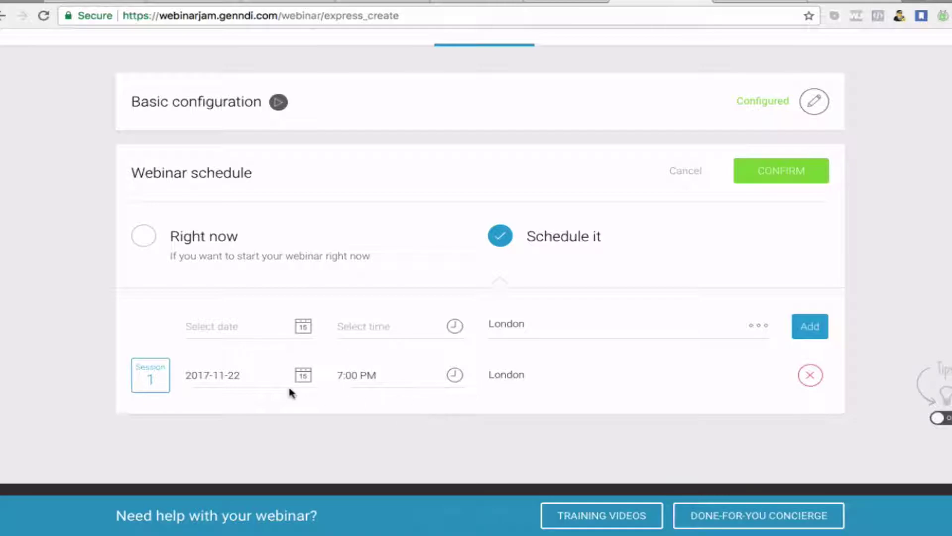
click(792, 171)
Browse the registration page template gallery and compare the designs and their percentage badges
scroll(885, 216, down, 5)
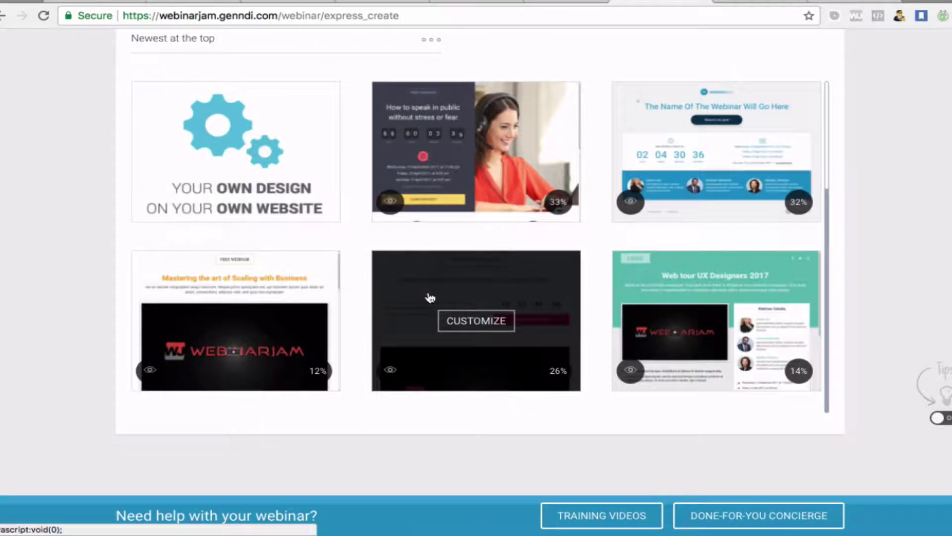
scroll(495, 223, up, 1)
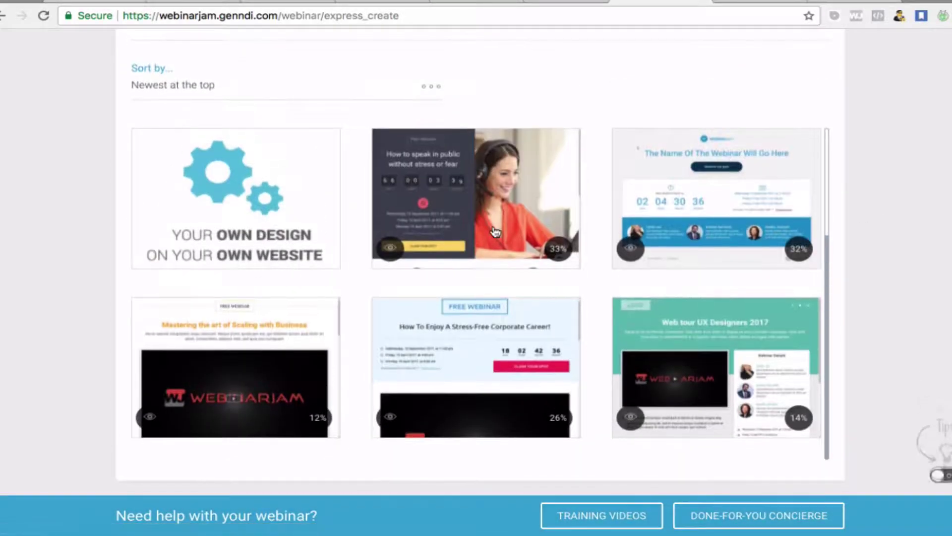
scroll(704, 293, down, 3)
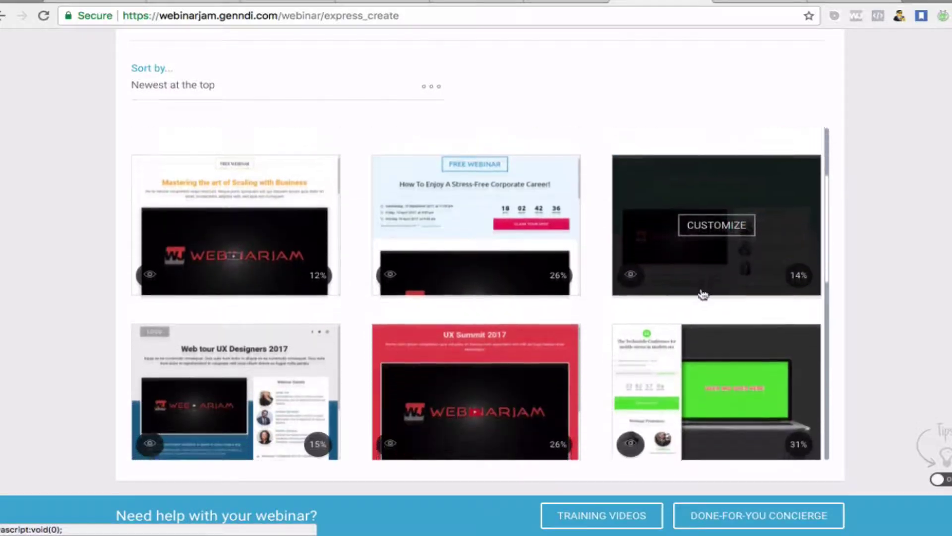
scroll(704, 293, down, 7)
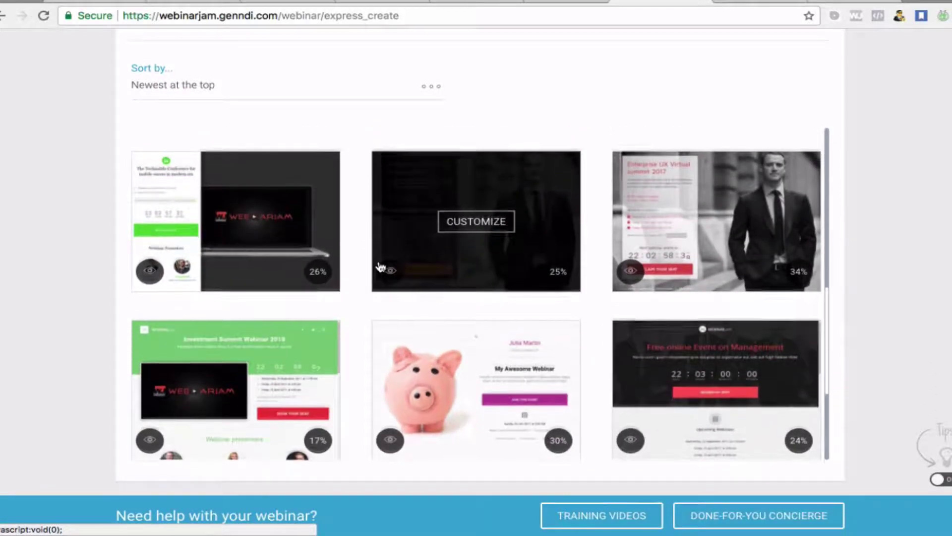
scroll(379, 267, down, 4)
scroll(419, 253, up, 1)
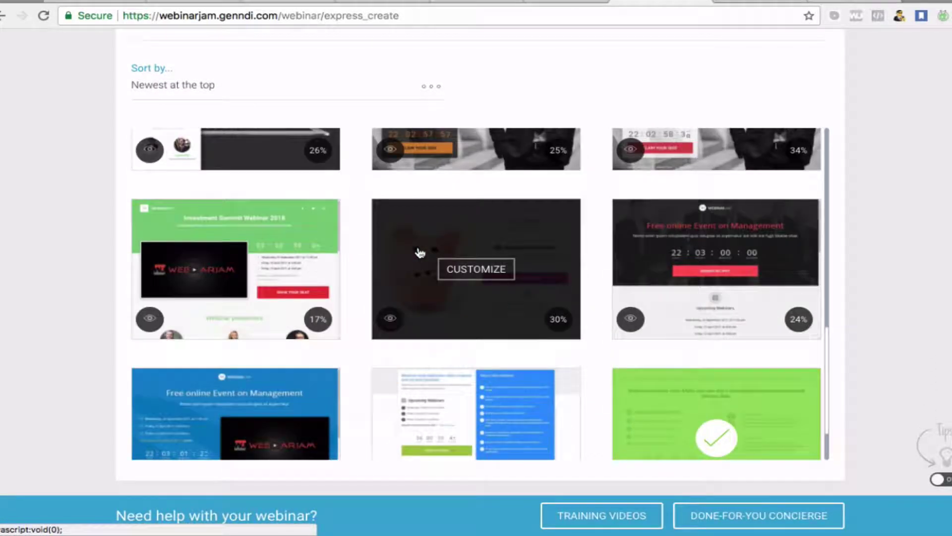
scroll(419, 252, up, 10)
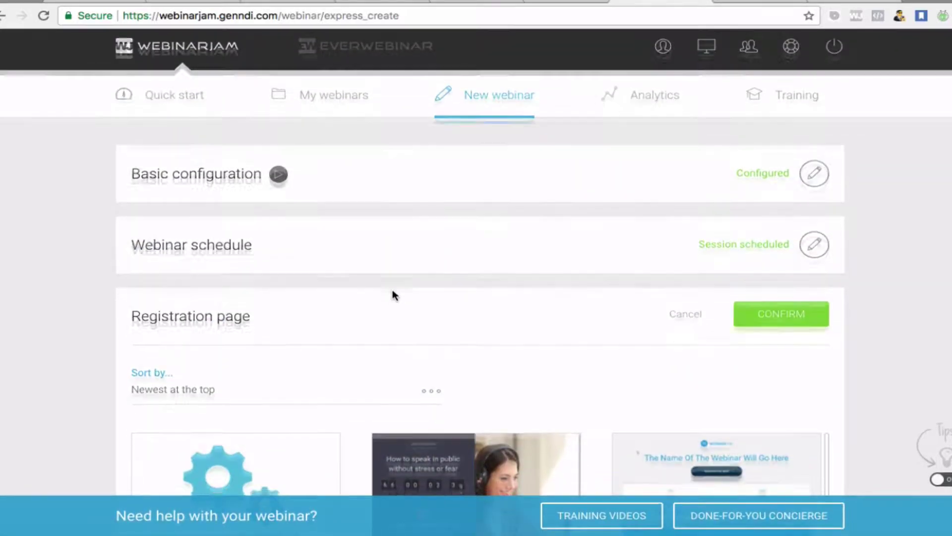
scroll(393, 292, down, 10)
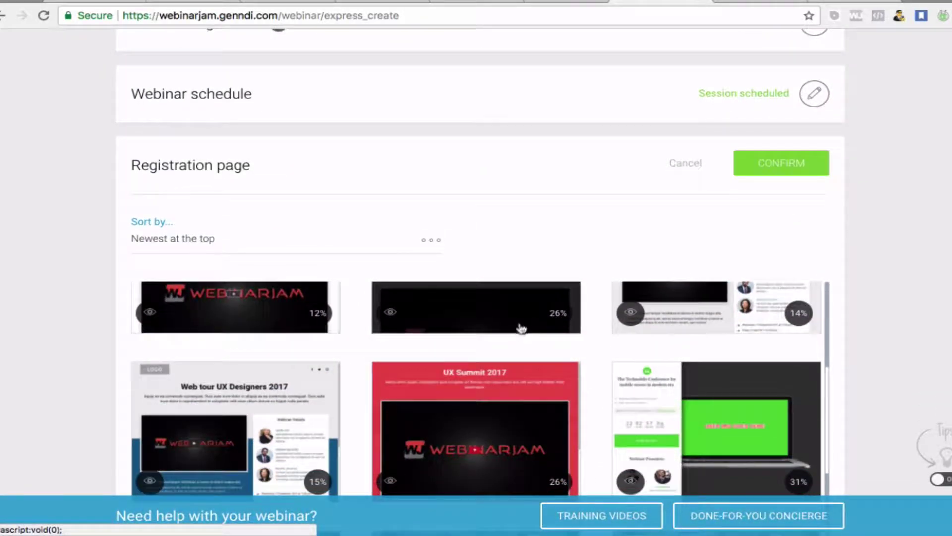
scroll(520, 328, down, 5)
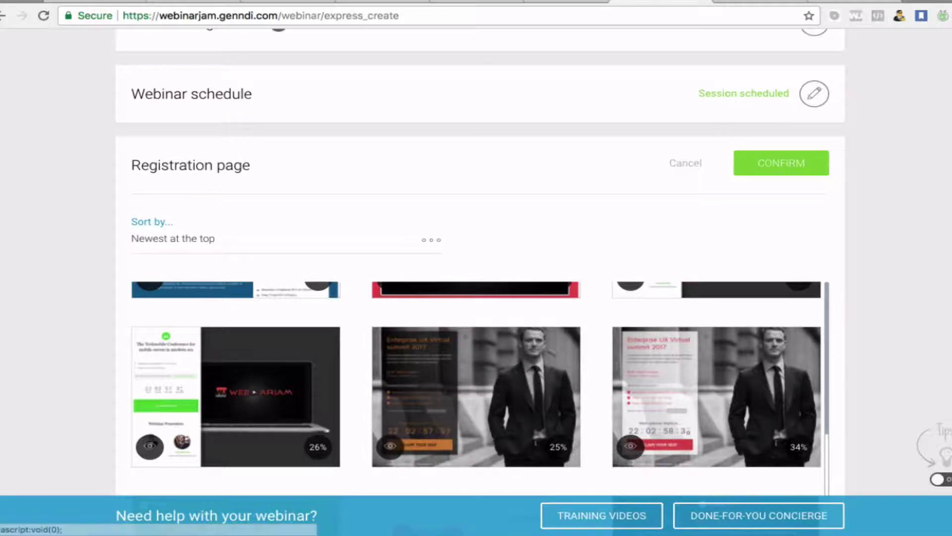
mouse_move(527, 389)
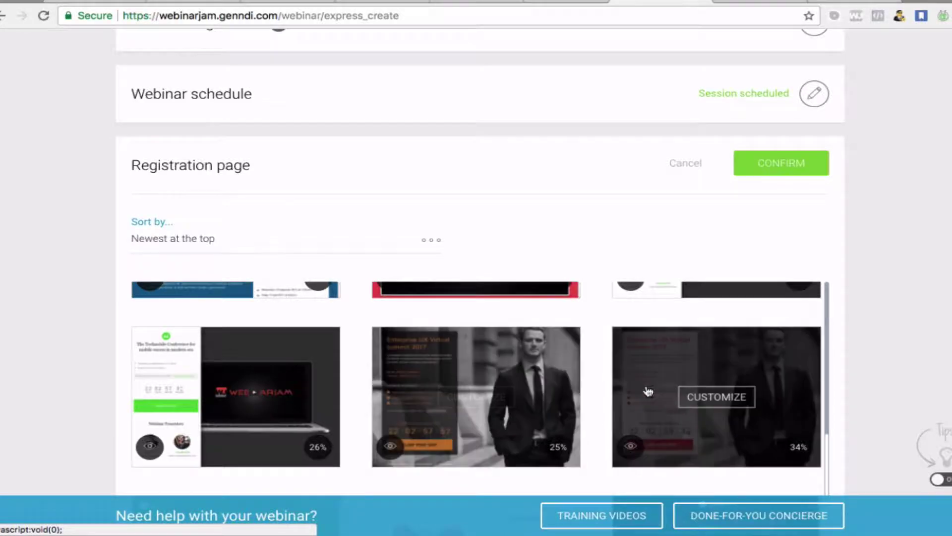
Open the green "Web tour UX Designers 2017" registration page template with the 14% badge for customization
scroll(431, 372, up, 3)
scroll(431, 372, up, 5)
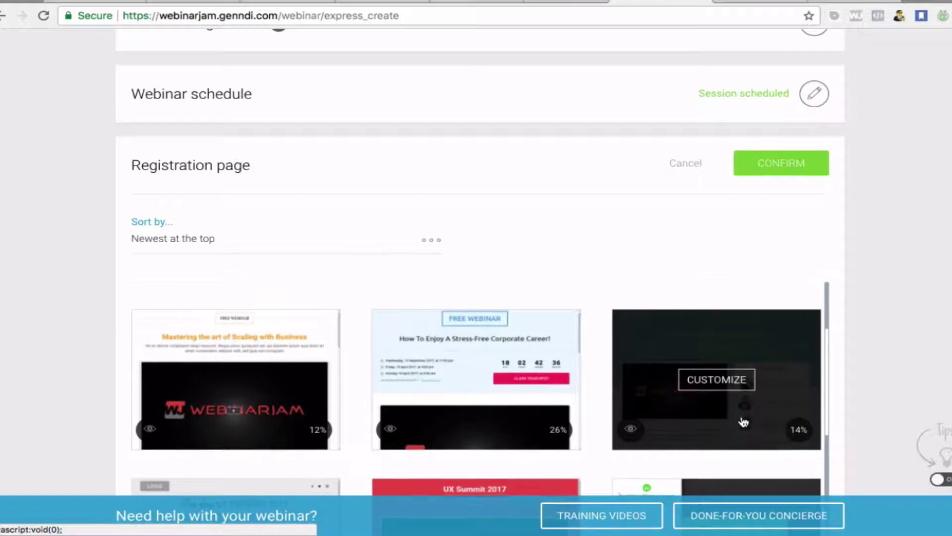
click(742, 421)
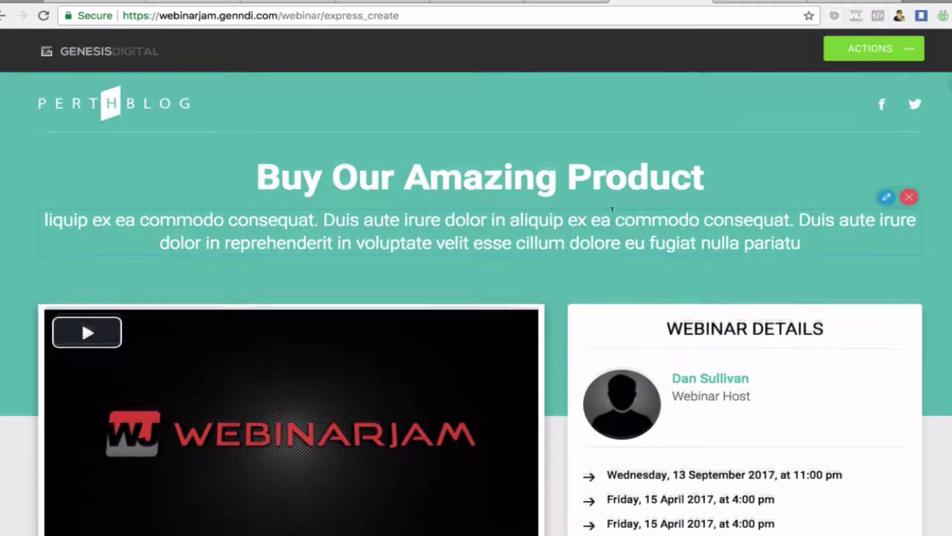
Look over the template's headline, video and webinar details sections, and preview the embedded video briefly before pausing it
scroll(825, 218, down, 4)
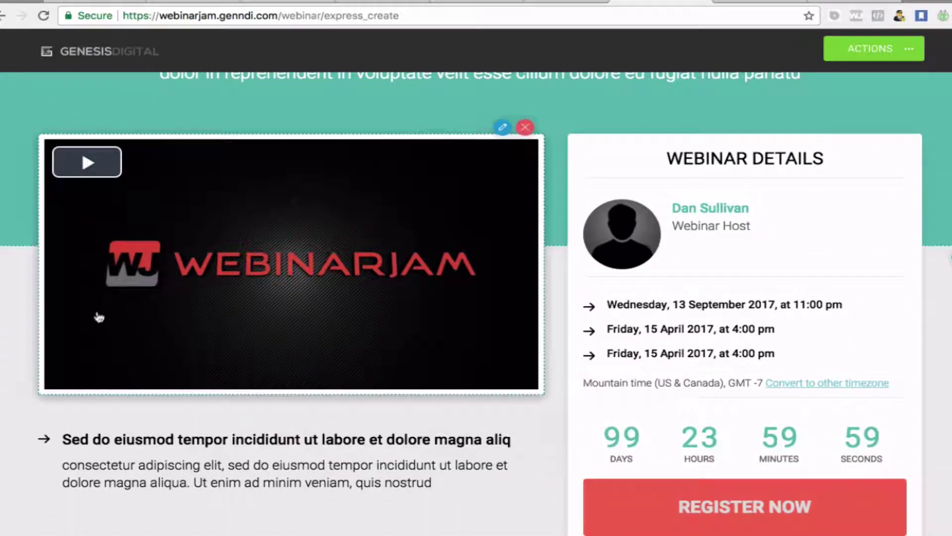
scroll(427, 223, down, 3)
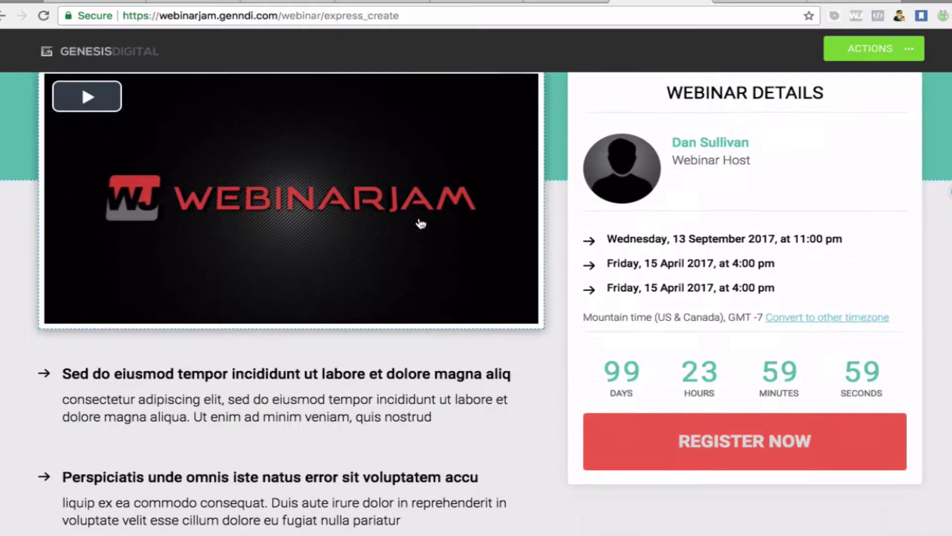
scroll(420, 226, up, 3)
scroll(420, 225, up, 2)
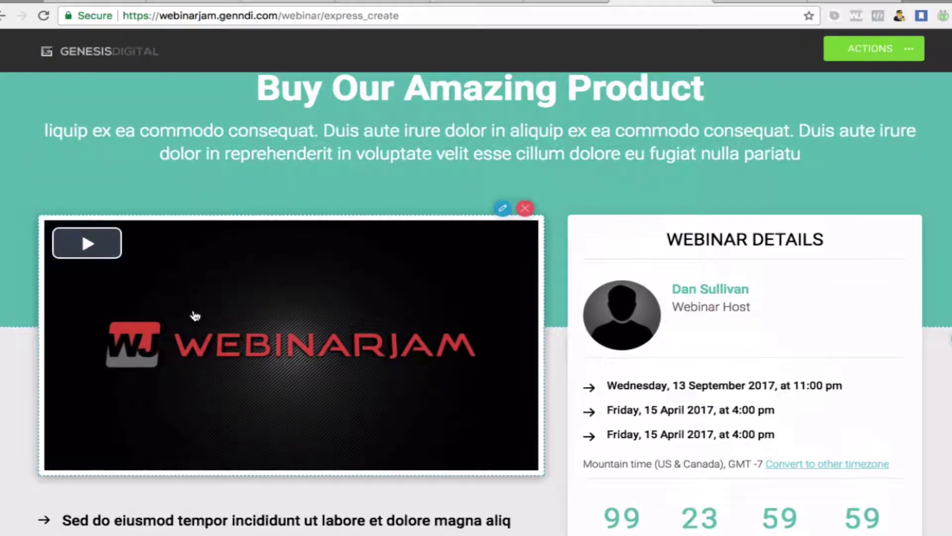
scroll(194, 315, down, 1)
scroll(195, 314, down, 1)
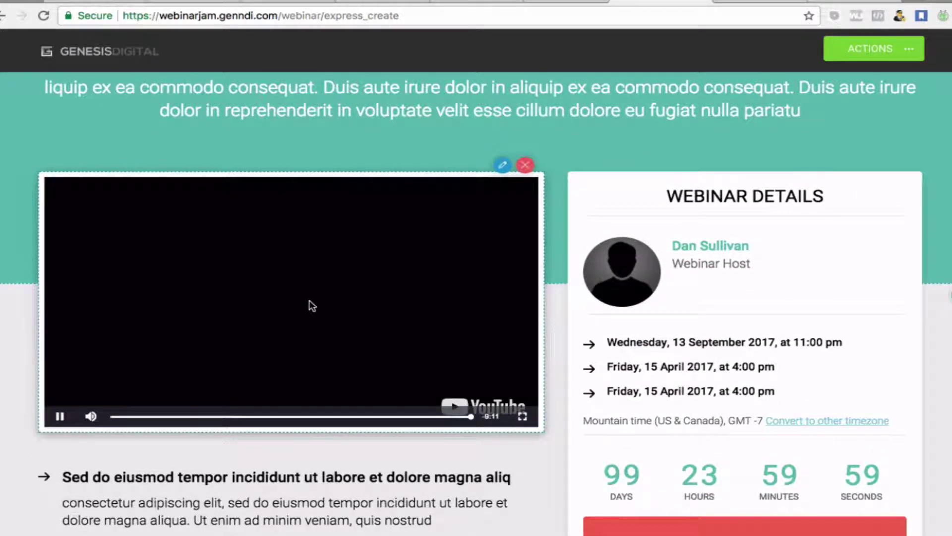
click(66, 418)
scroll(303, 196, up, 3)
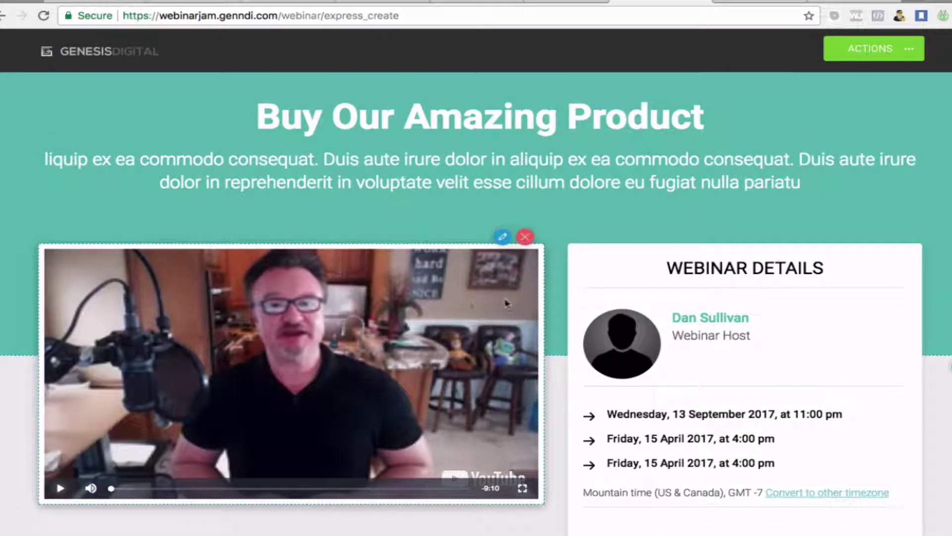
Open the video block's settings to view its Video URL option and close them without saving
scroll(497, 298, down, 5)
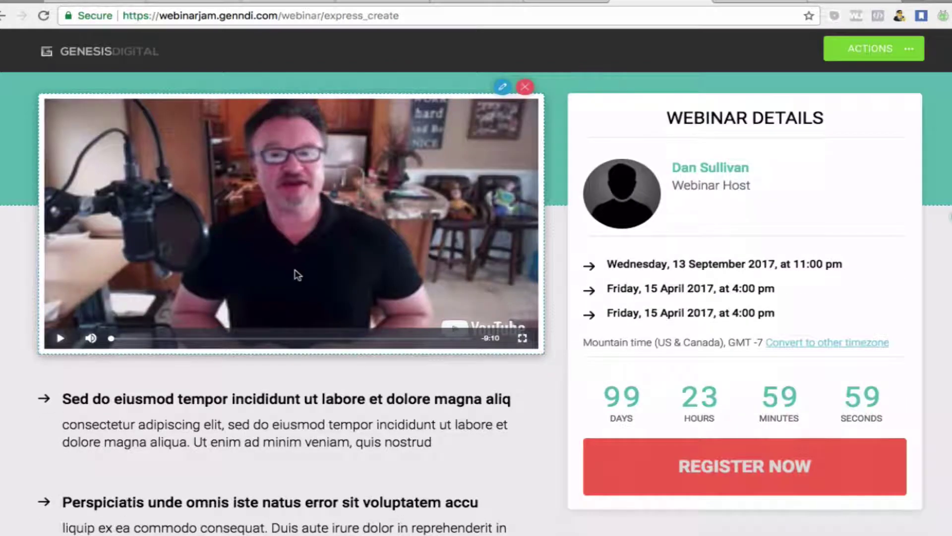
scroll(471, 252, up, 1)
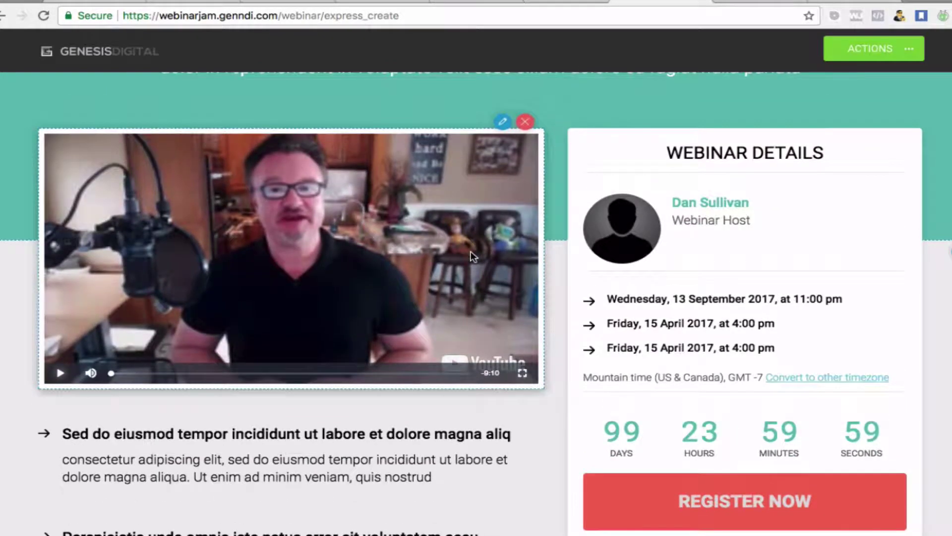
click(503, 122)
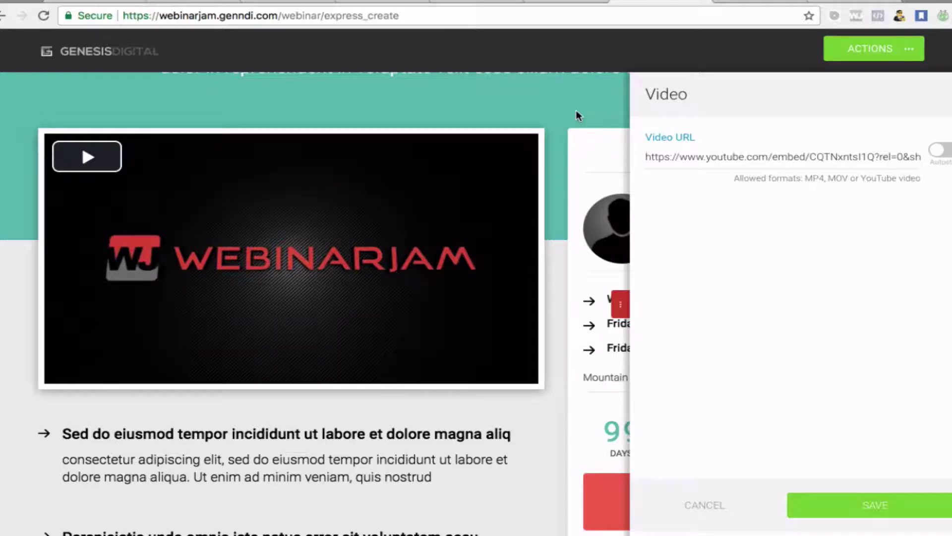
click(705, 505)
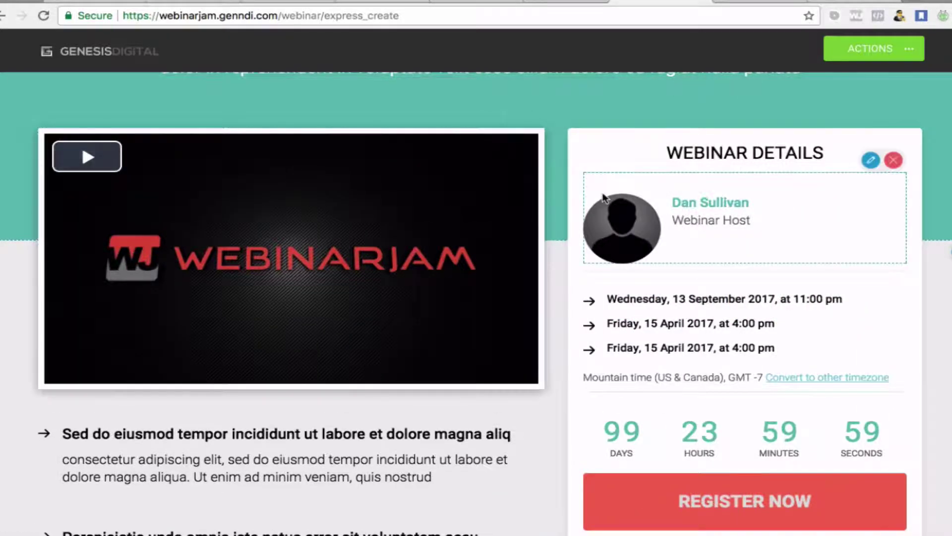
Examine the full registration page layout, including the host details, session dates, countdown, registration button, bullet-point text blocks and footer
scroll(728, 208, down, 4)
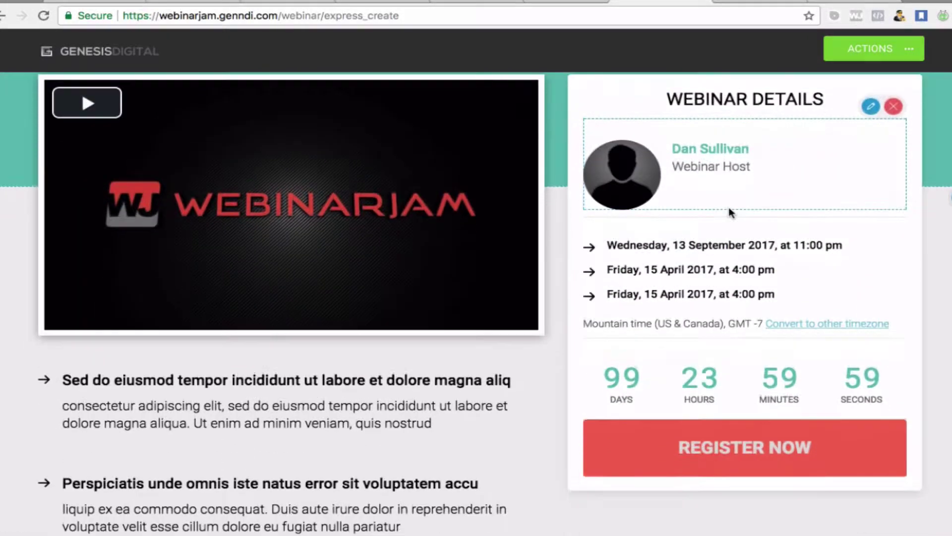
scroll(556, 219, up, 3)
scroll(556, 219, up, 2)
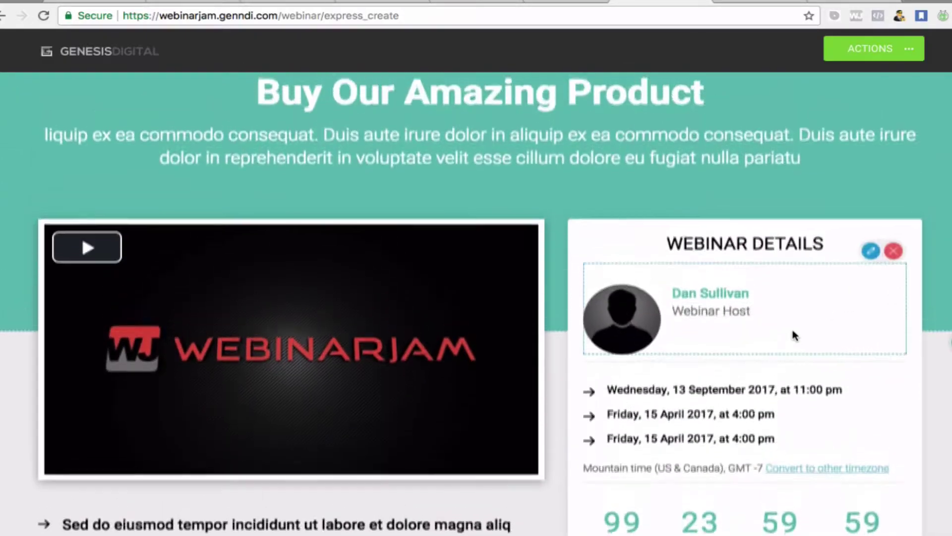
scroll(794, 330, down, 5)
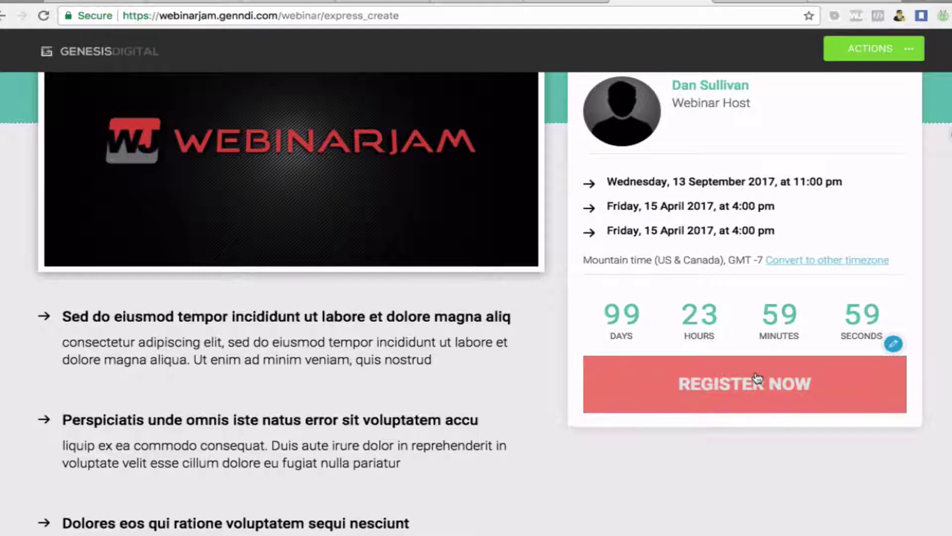
scroll(821, 317, up, 2)
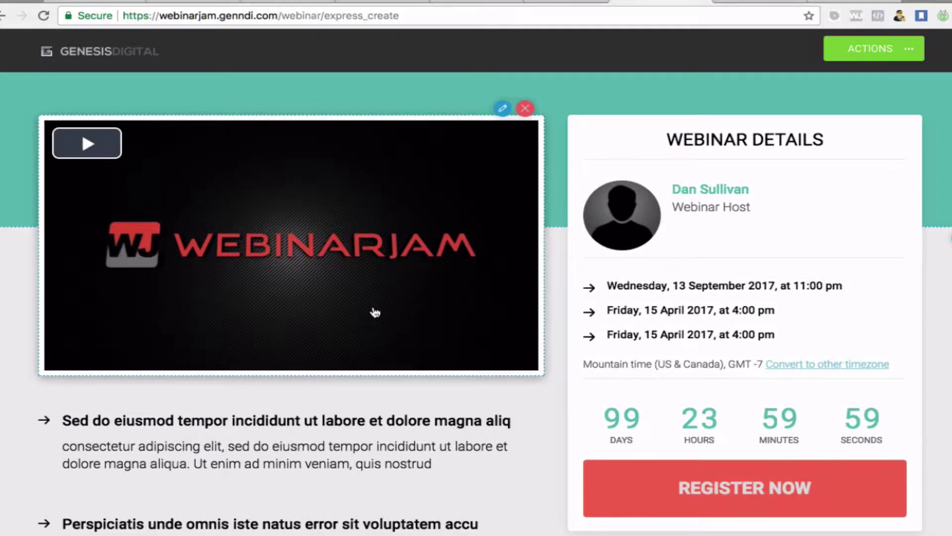
scroll(375, 312, down, 8)
scroll(374, 312, up, 5)
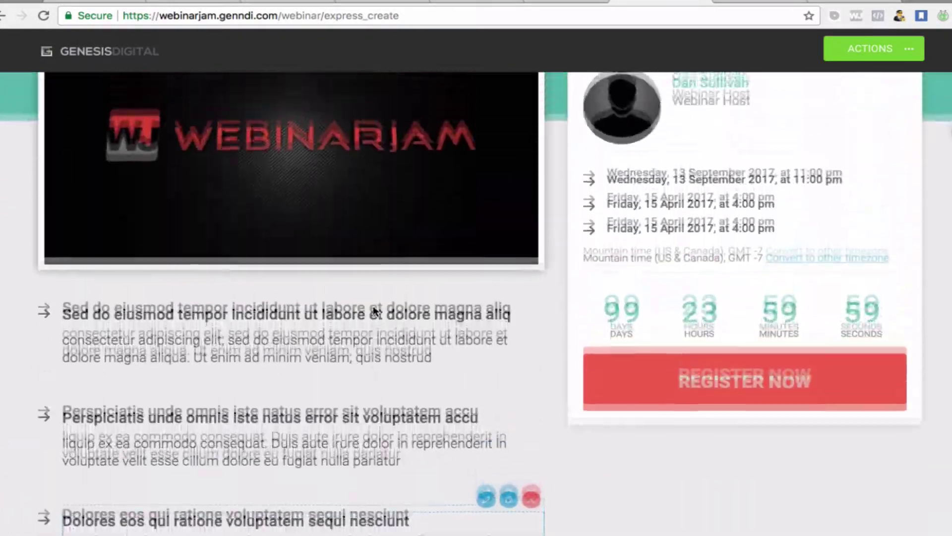
scroll(375, 308, down, 6)
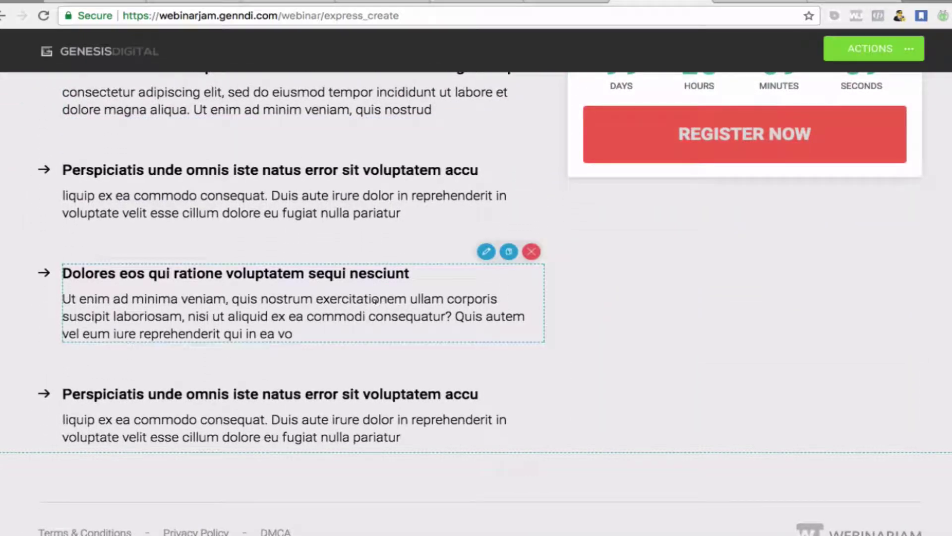
scroll(401, 242, up, 7)
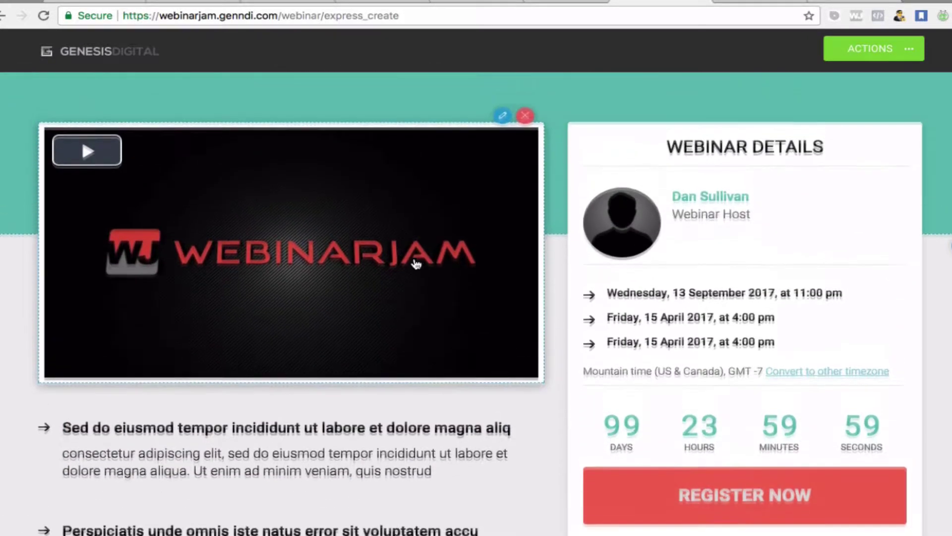
scroll(387, 264, down, 8)
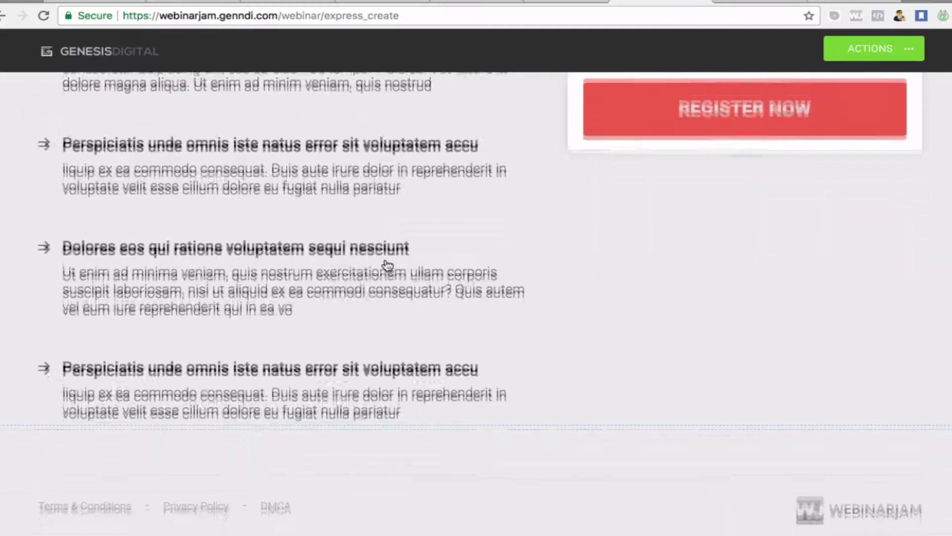
scroll(380, 263, up, 8)
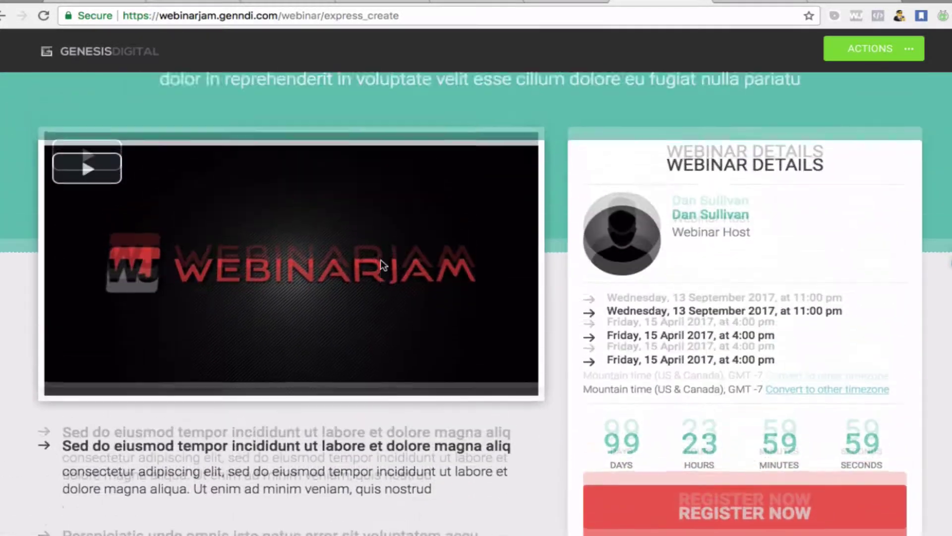
scroll(383, 266, down, 8)
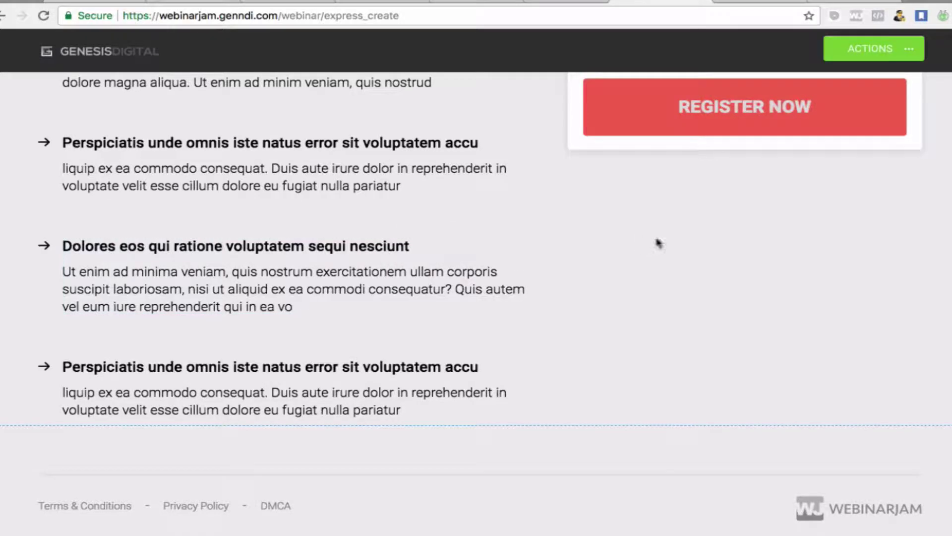
scroll(718, 243, up, 12)
scroll(719, 243, down, 7)
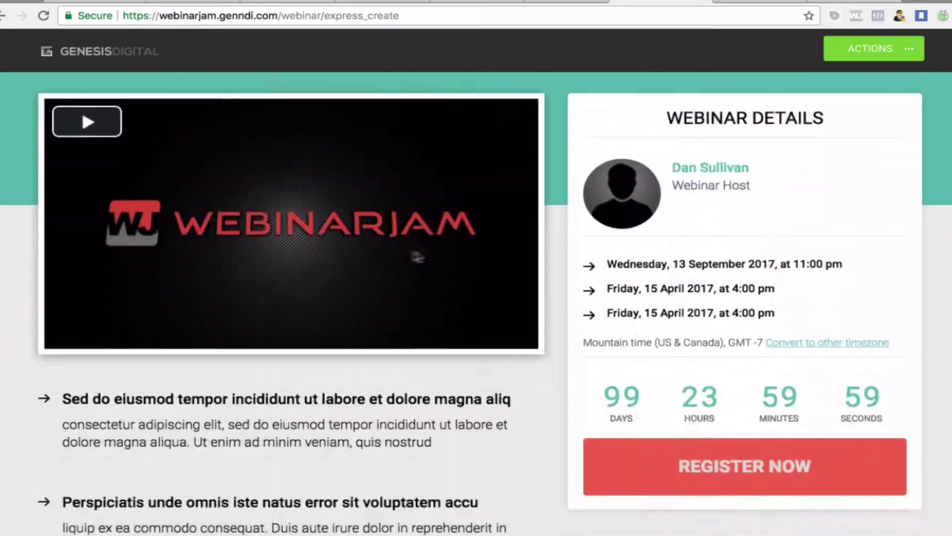
scroll(588, 287, down, 5)
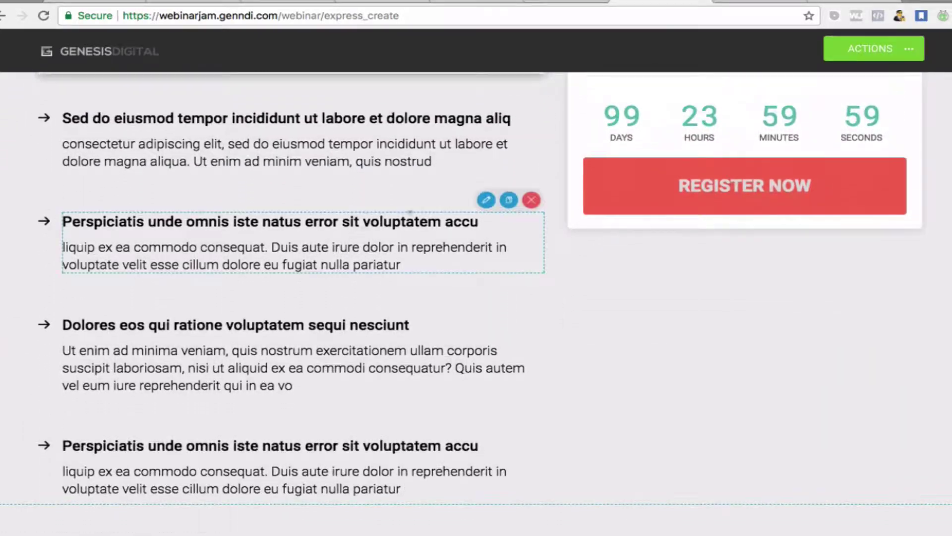
scroll(381, 234, up, 12)
scroll(381, 233, down, 11)
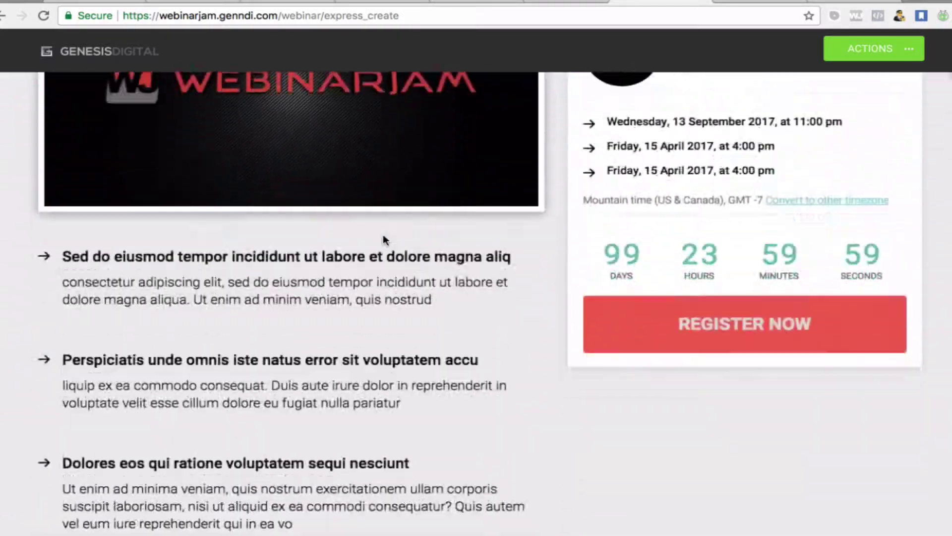
scroll(320, 282, down, 2)
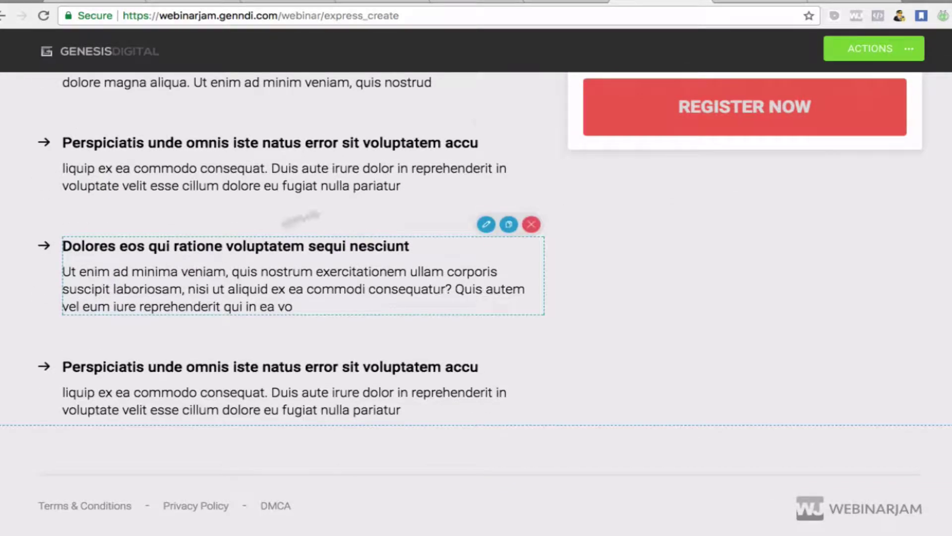
scroll(583, 288, up, 12)
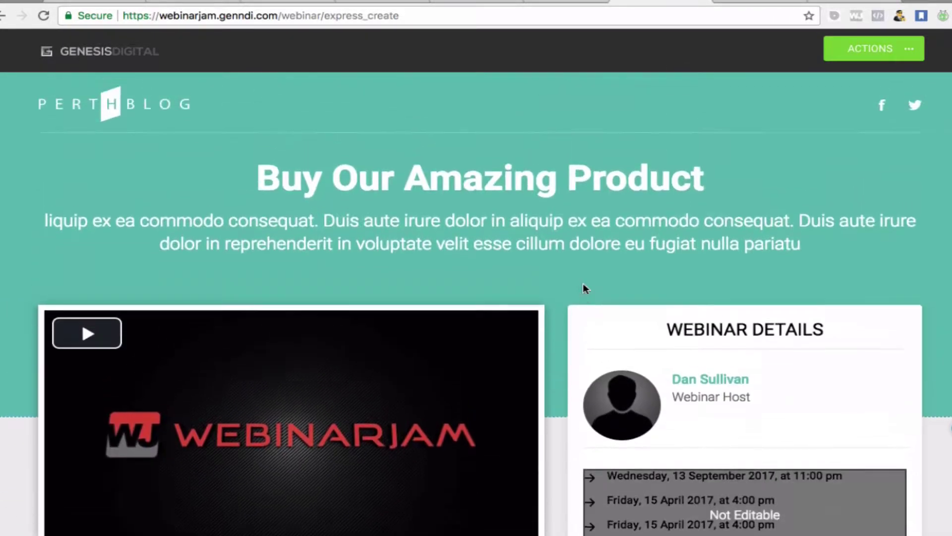
Review the registration page template again, from its headline and video to the webinar details, countdown and bullet-point text blocks
scroll(531, 272, down, 5)
scroll(532, 275, down, 5)
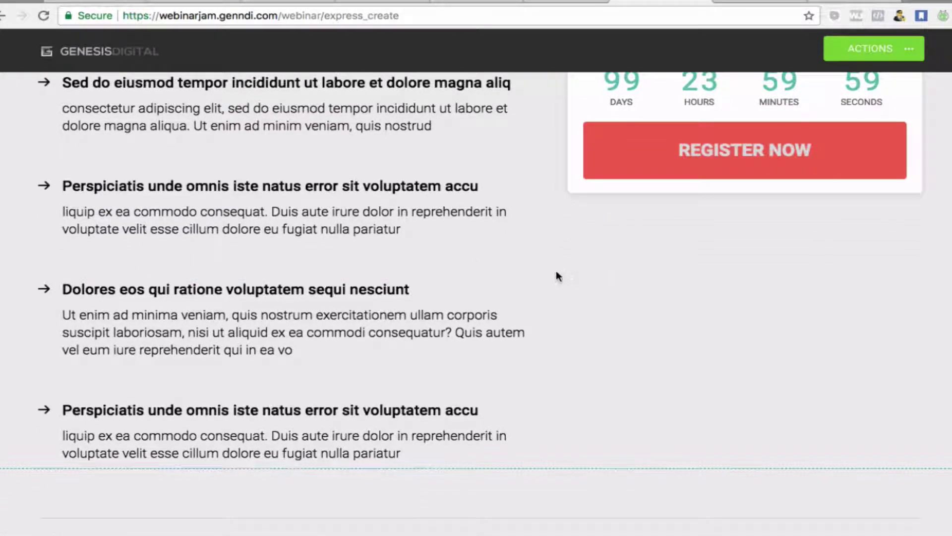
scroll(693, 265, up, 1)
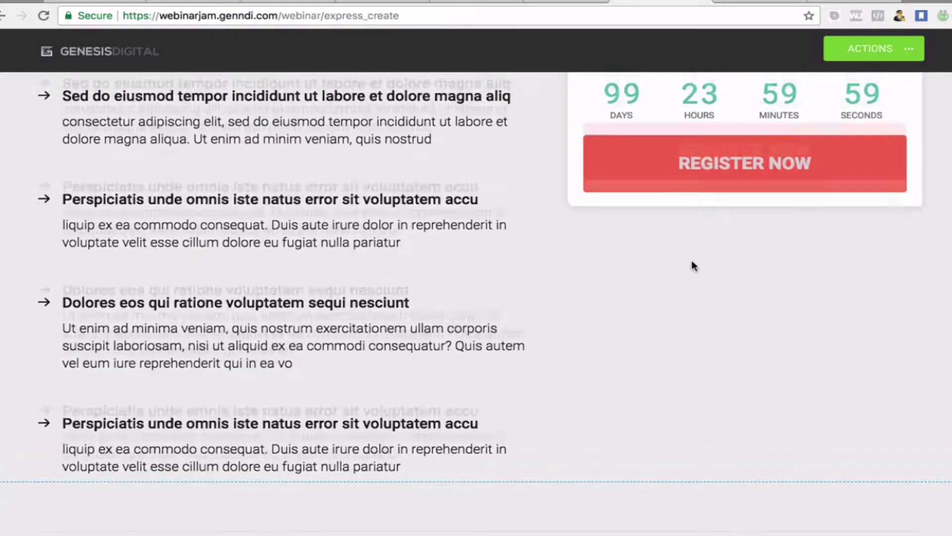
scroll(691, 260, up, 7)
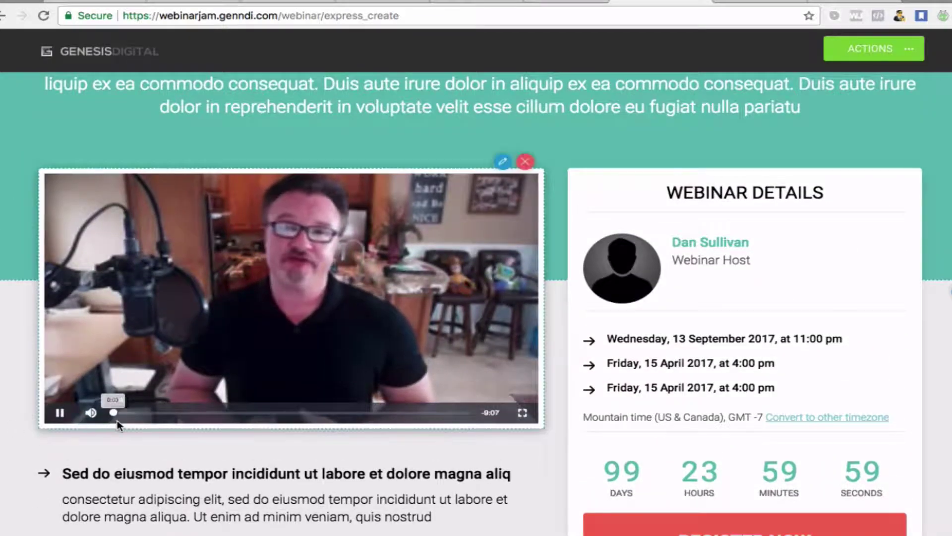
scroll(449, 402, down, 5)
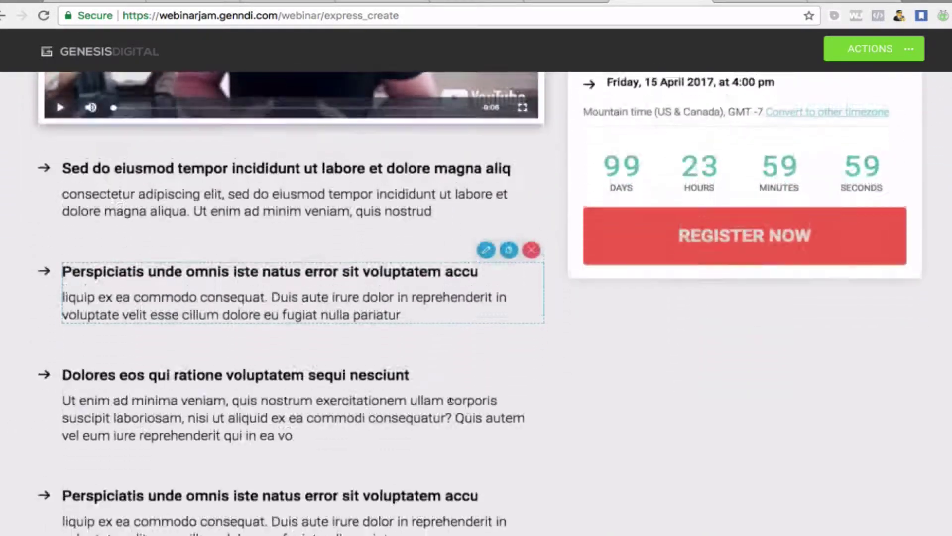
scroll(449, 403, down, 3)
scroll(705, 319, up, 8)
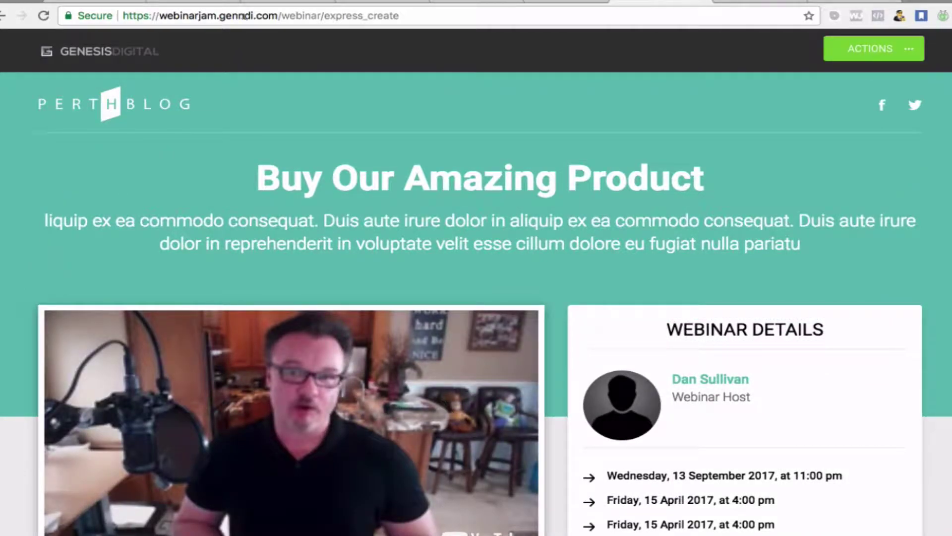
scroll(568, 178, down, 10)
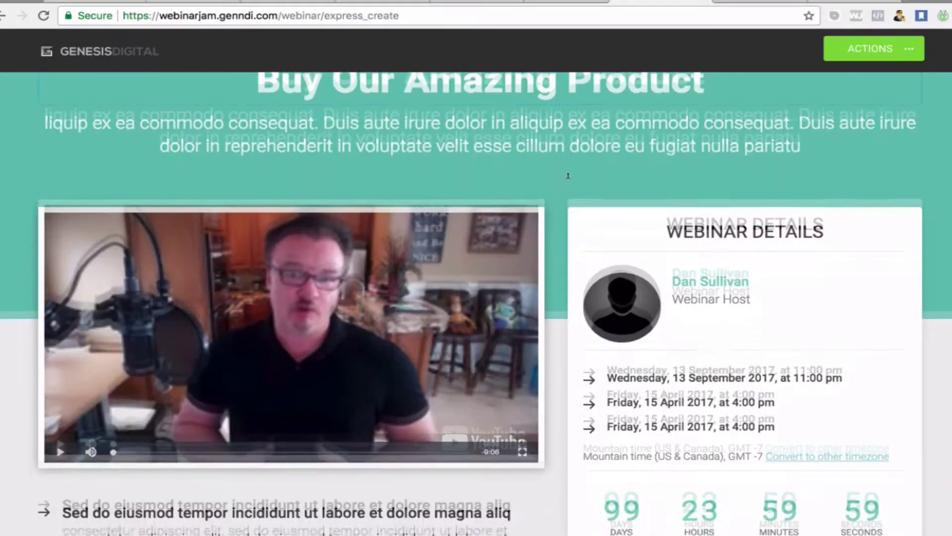
scroll(561, 198, up, 2)
scroll(556, 200, up, 10)
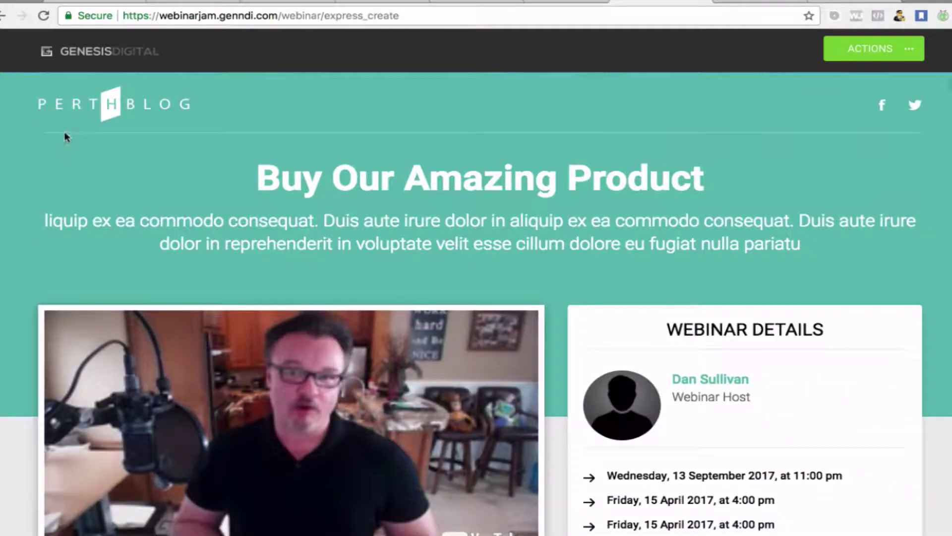
Check the page editor's available actions and the page once more, and save the registration page and exit the editor
click(916, 53)
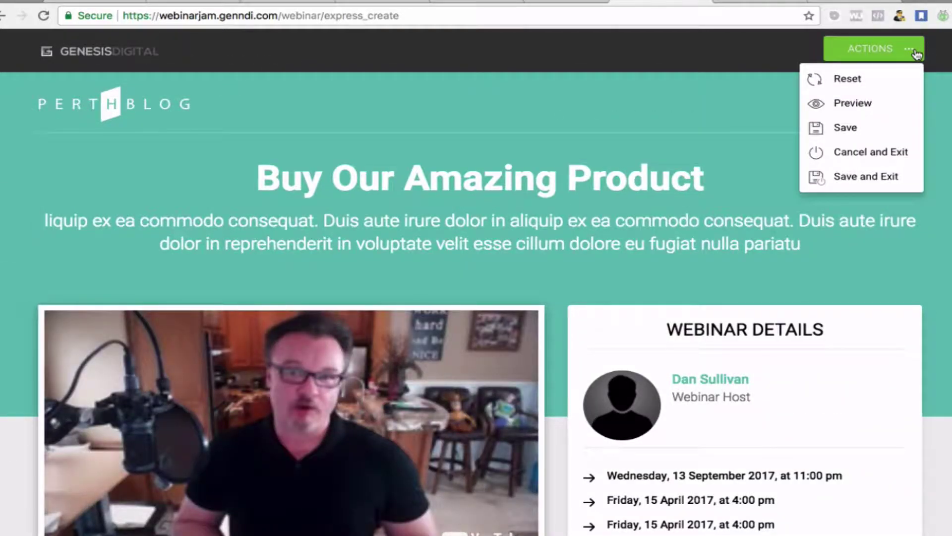
scroll(658, 230, down, 8)
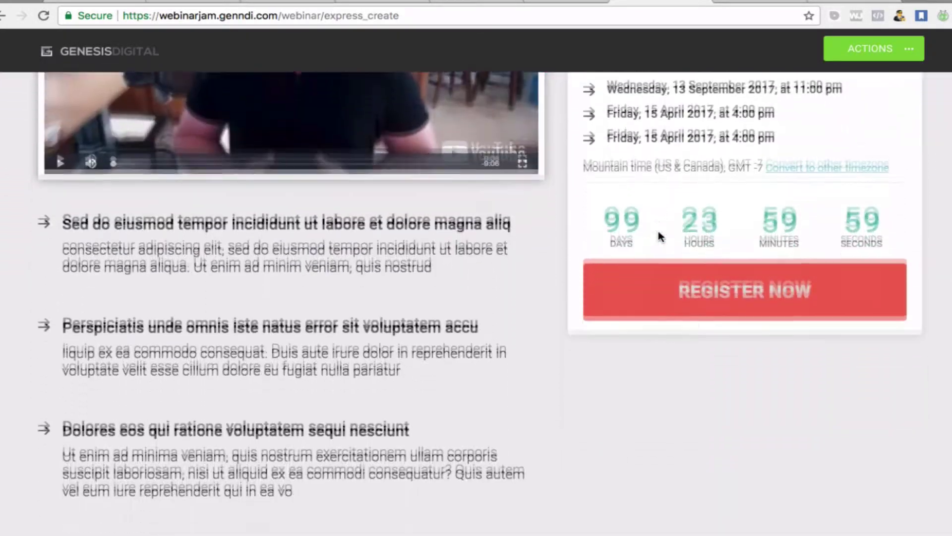
scroll(660, 236, down, 4)
scroll(626, 129, up, 12)
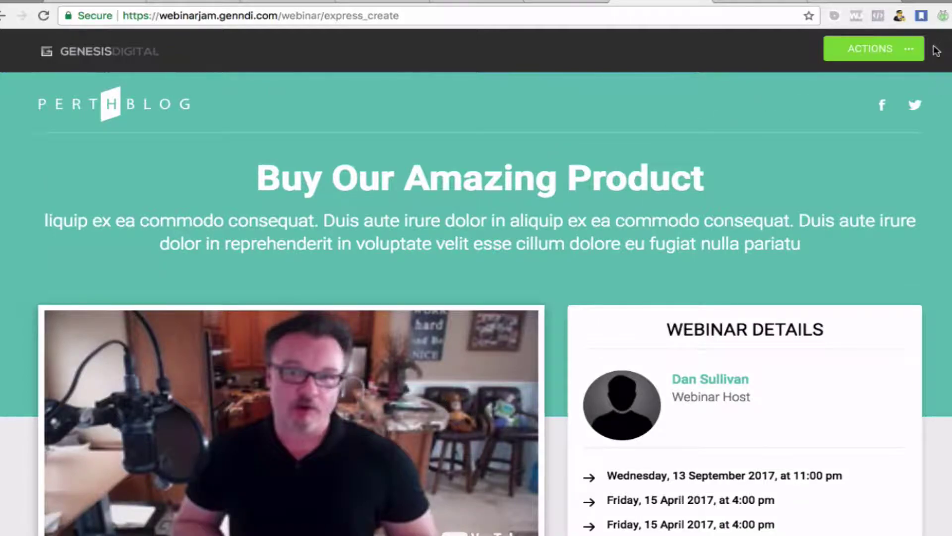
click(914, 51)
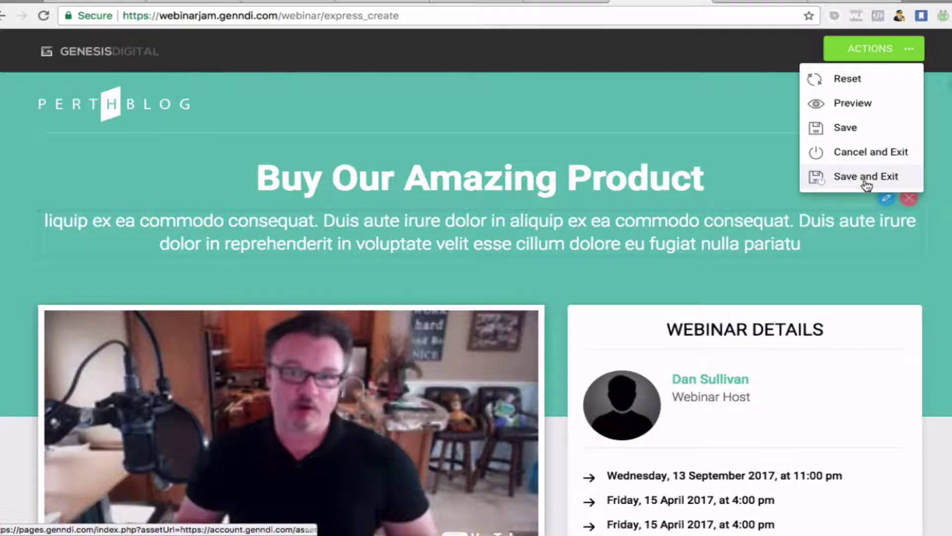
click(866, 183)
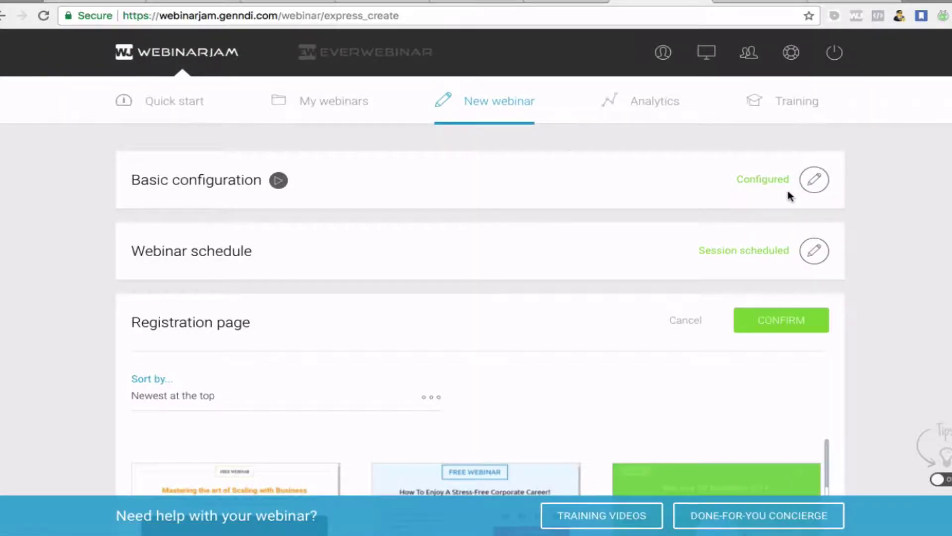
Confirm the green template with the 14% badge as the webinar's registration page
scroll(782, 227, down, 10)
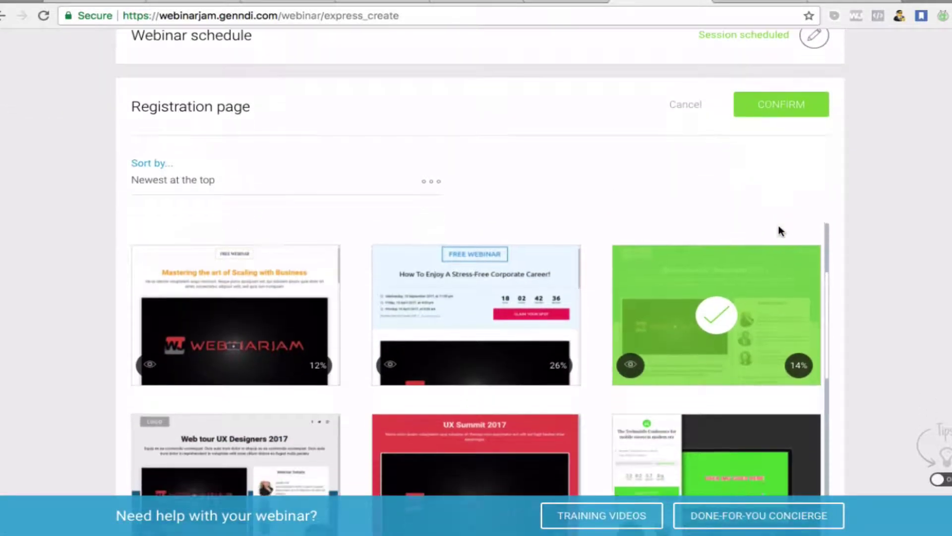
scroll(781, 232, down, 3)
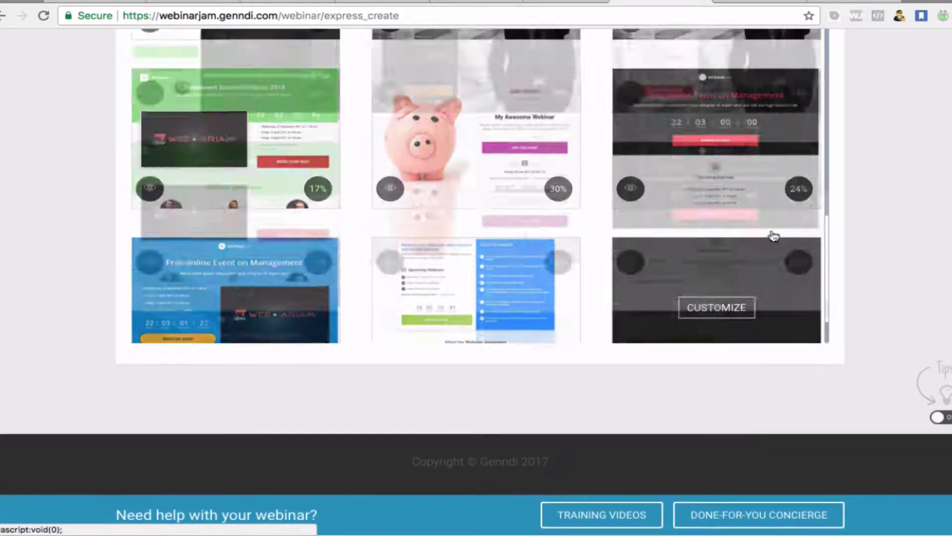
scroll(771, 236, up, 7)
click(803, 262)
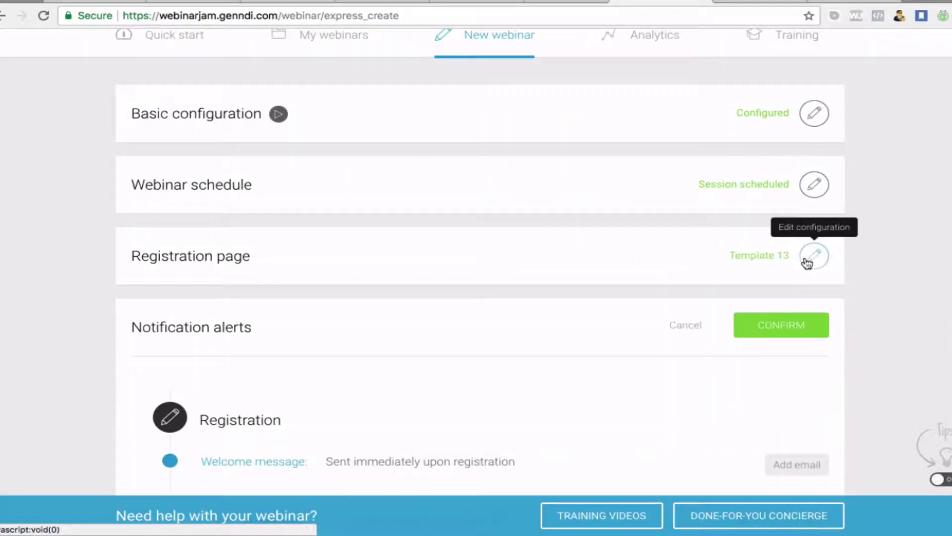
Look over the configured webinar sections and the notification alerts timeline, including its welcome message and reminders
scroll(273, 196, up, 6)
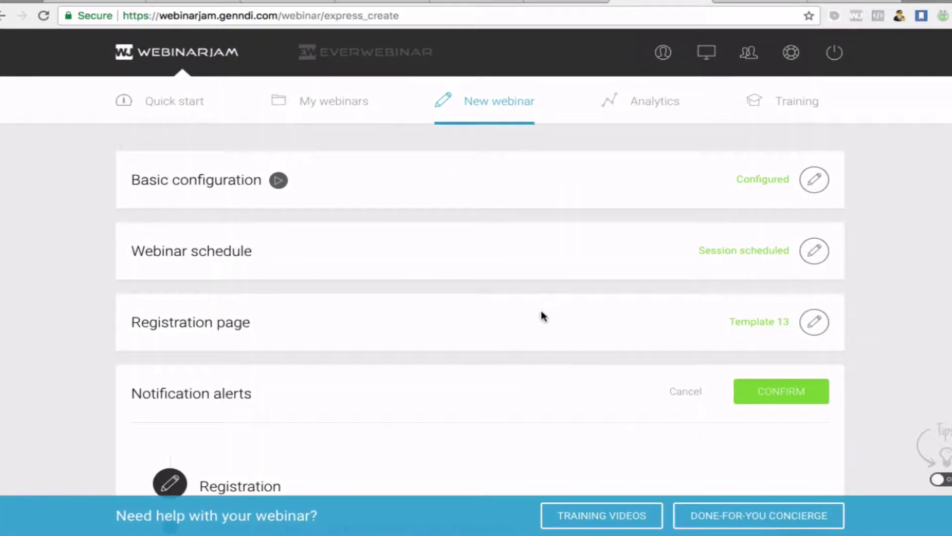
scroll(540, 312, down, 4)
scroll(553, 273, up, 4)
scroll(553, 272, down, 6)
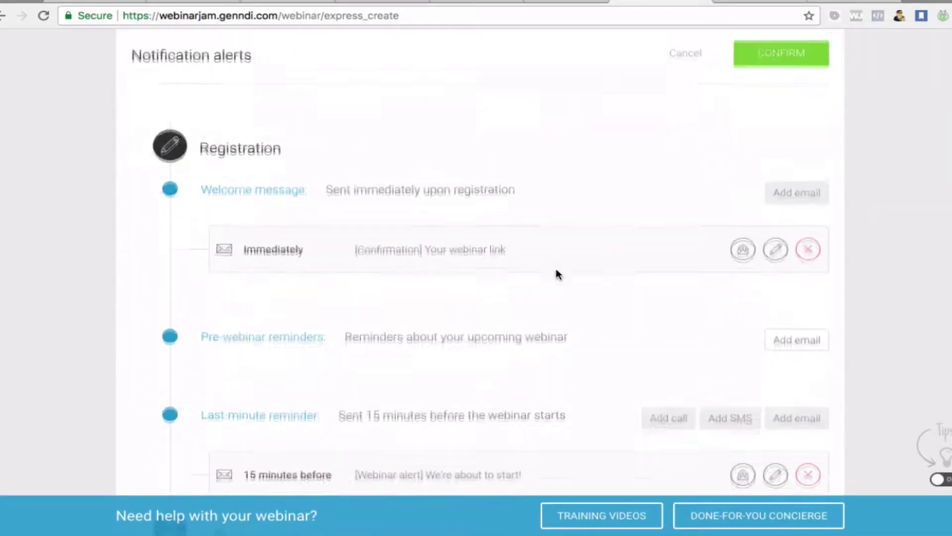
scroll(557, 268, down, 1)
scroll(558, 266, up, 7)
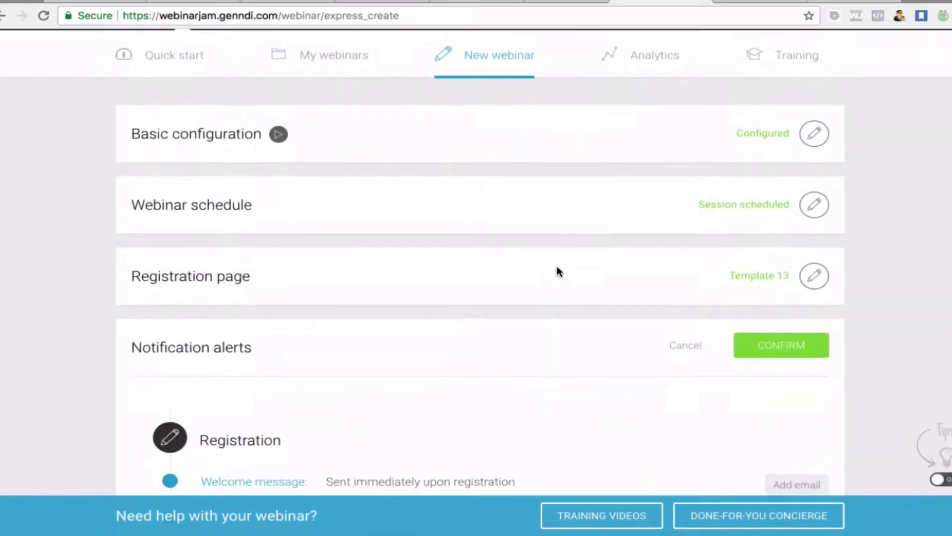
scroll(557, 270, down, 5)
scroll(545, 270, up, 4)
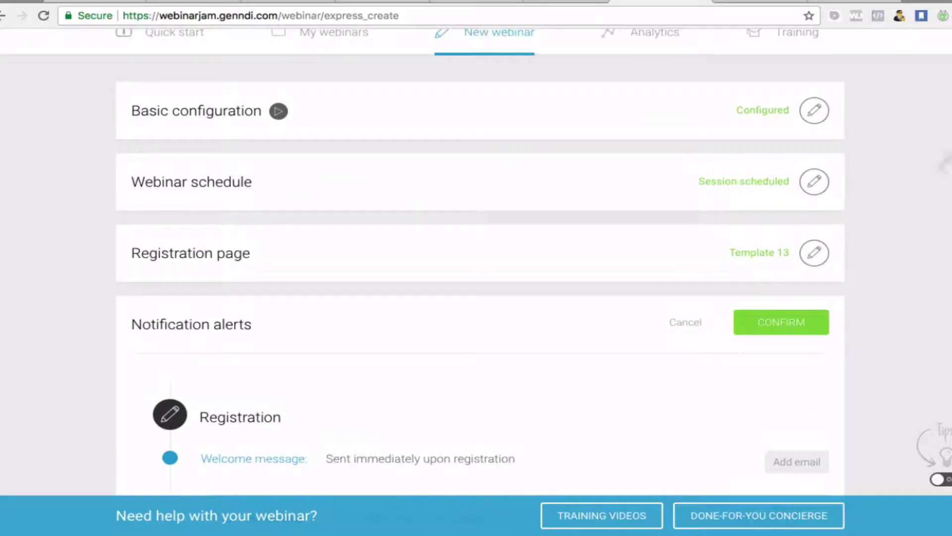
scroll(575, 346, down, 1)
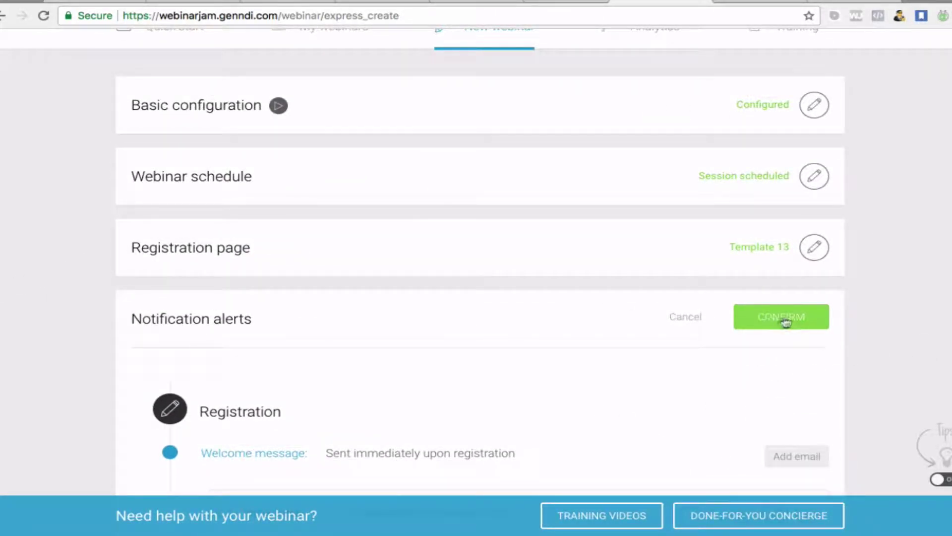
scroll(504, 319, down, 3)
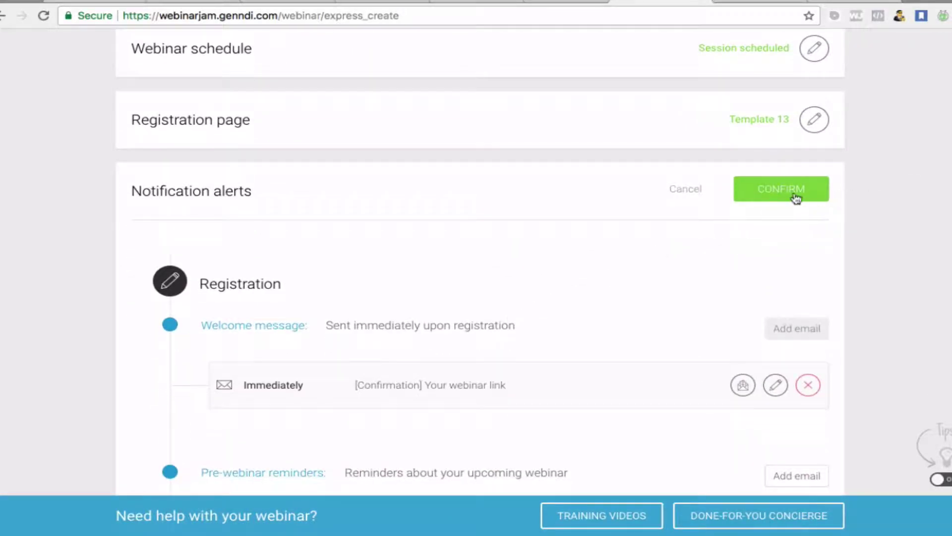
scroll(499, 321, down, 7)
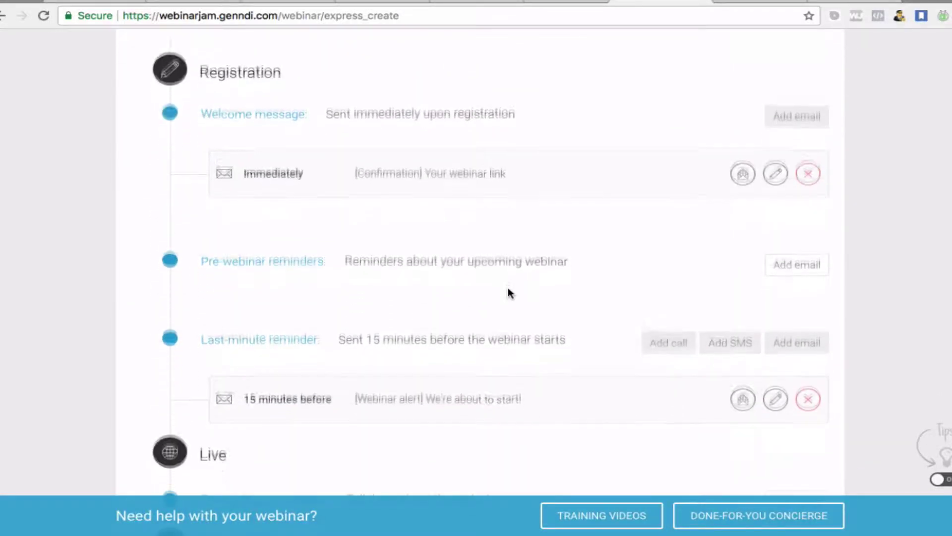
scroll(694, 191, up, 2)
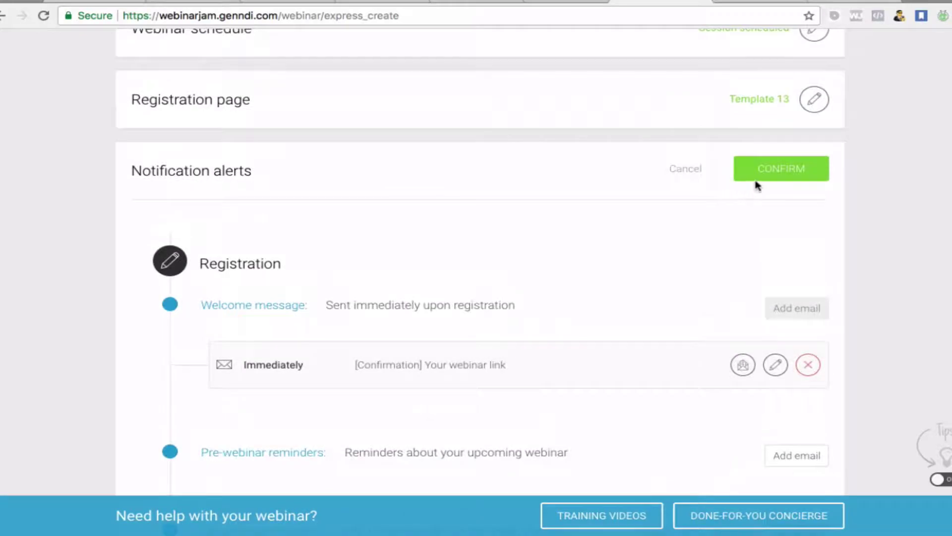
Examine the Registration group of notification alerts, from the immediate confirmation email to the 15-minutes-before reminder
double_click(415, 240)
scroll(415, 235, down, 2)
scroll(415, 231, down, 1)
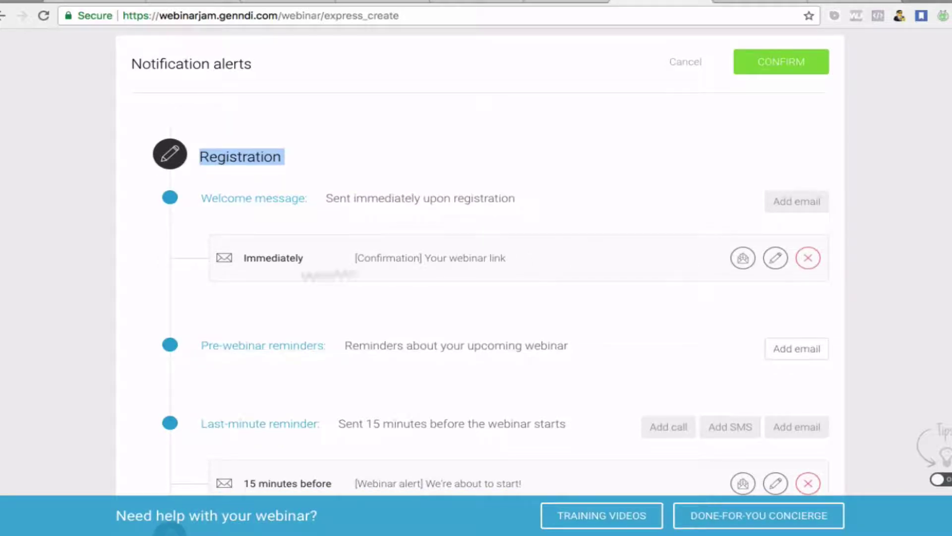
scroll(396, 302, down, 1)
scroll(395, 298, down, 1)
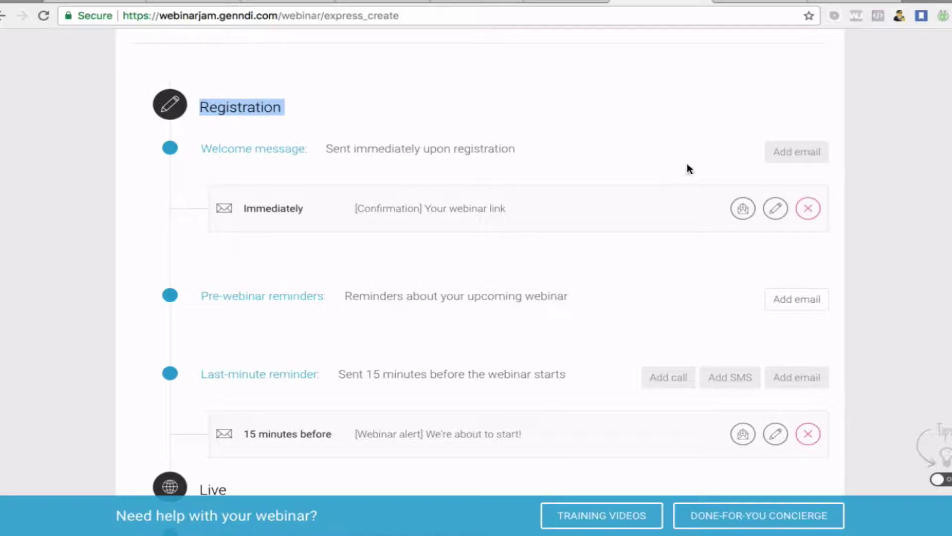
scroll(571, 177, down, 1)
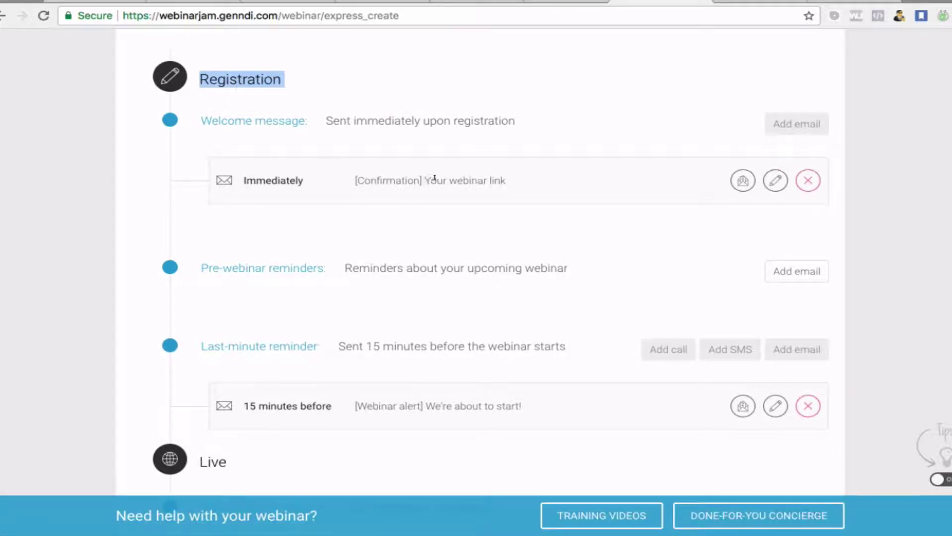
Open the immediate welcome email, review its subject, body and shortcodes, save it, and return to the Registration alerts
click(775, 181)
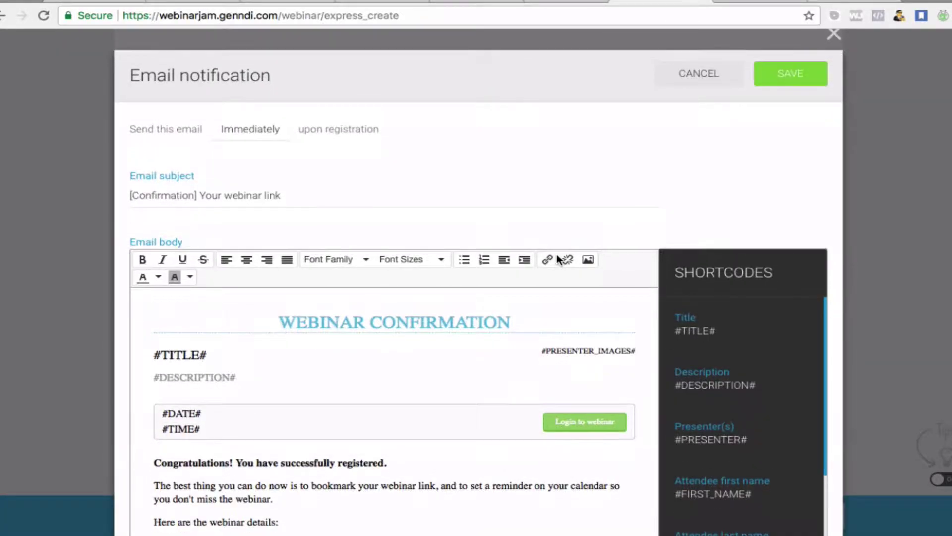
scroll(420, 342, down, 1)
scroll(323, 334, down, 6)
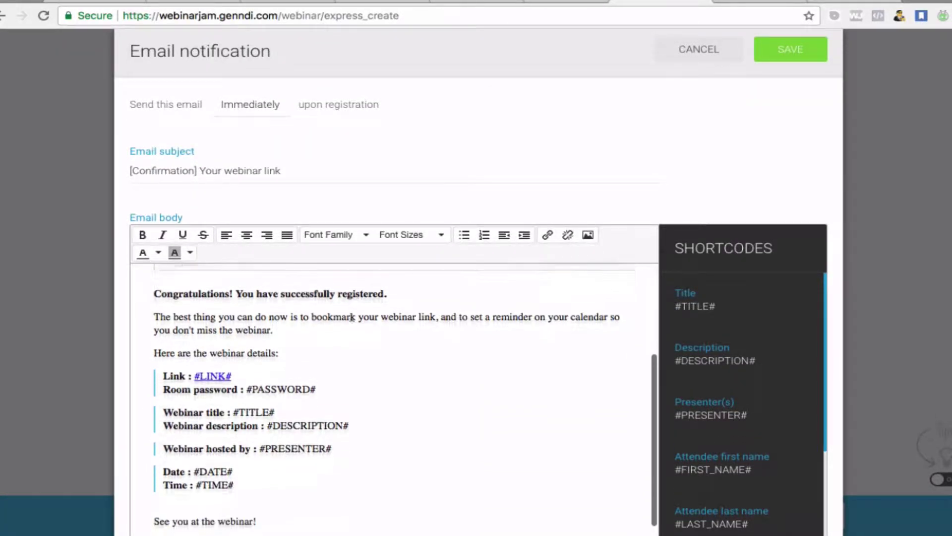
scroll(354, 319, up, 3)
scroll(354, 318, up, 2)
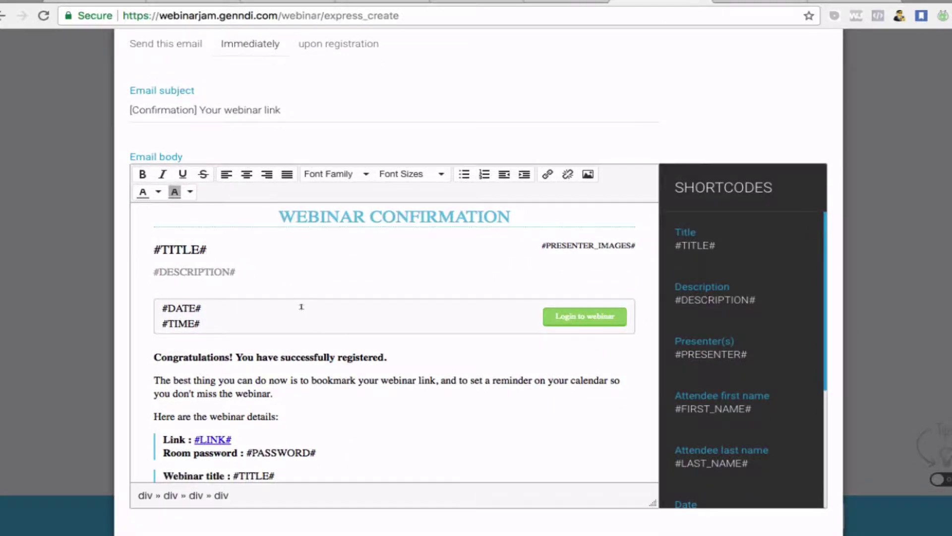
scroll(301, 307, down, 2)
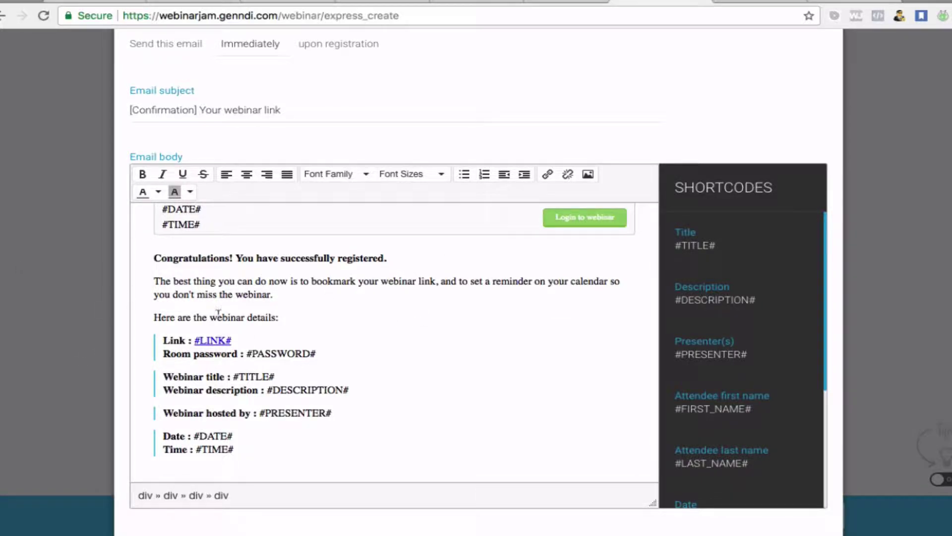
scroll(218, 311, up, 1)
scroll(278, 353, up, 5)
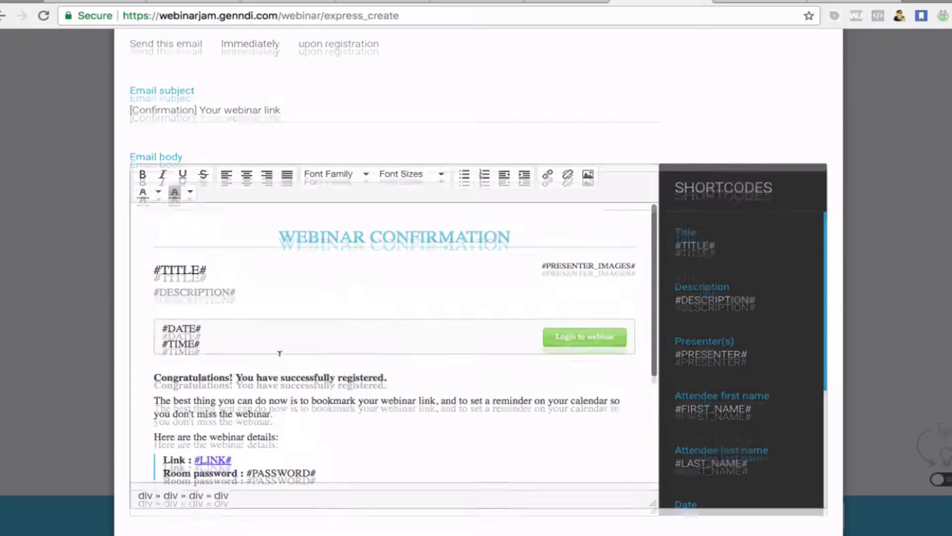
scroll(364, 318, down, 3)
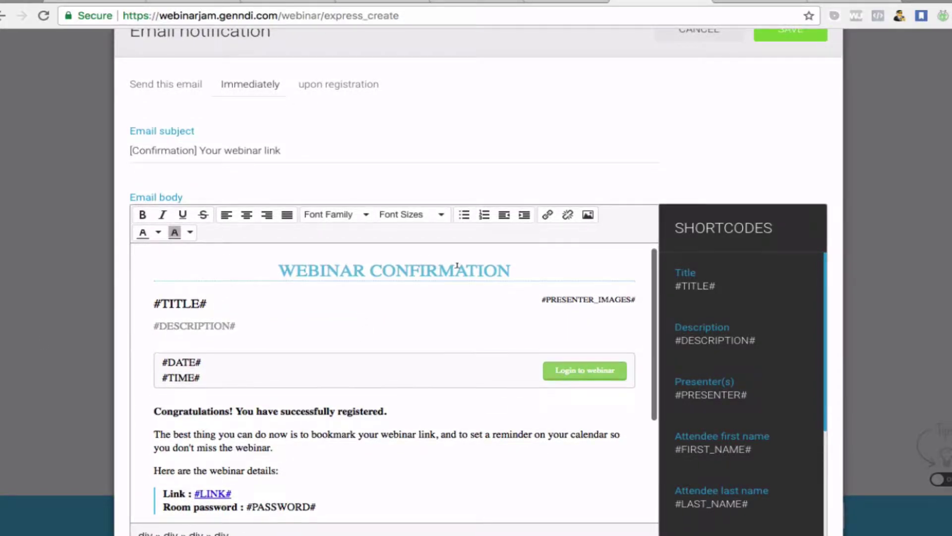
scroll(446, 268, up, 5)
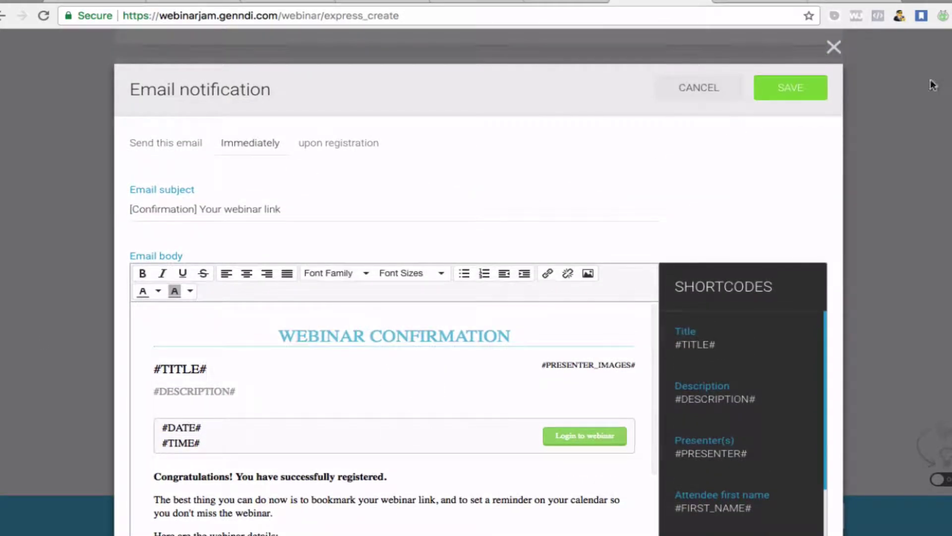
click(807, 94)
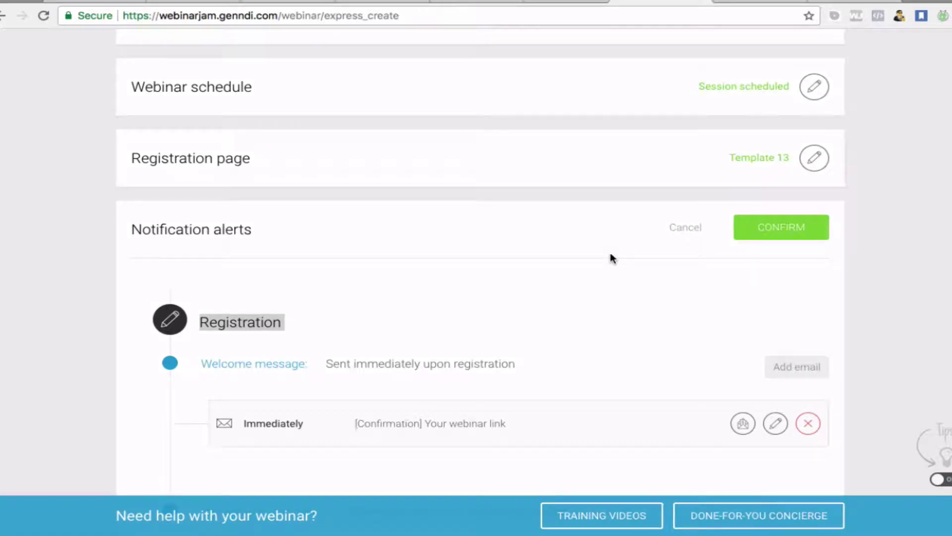
scroll(613, 257, down, 4)
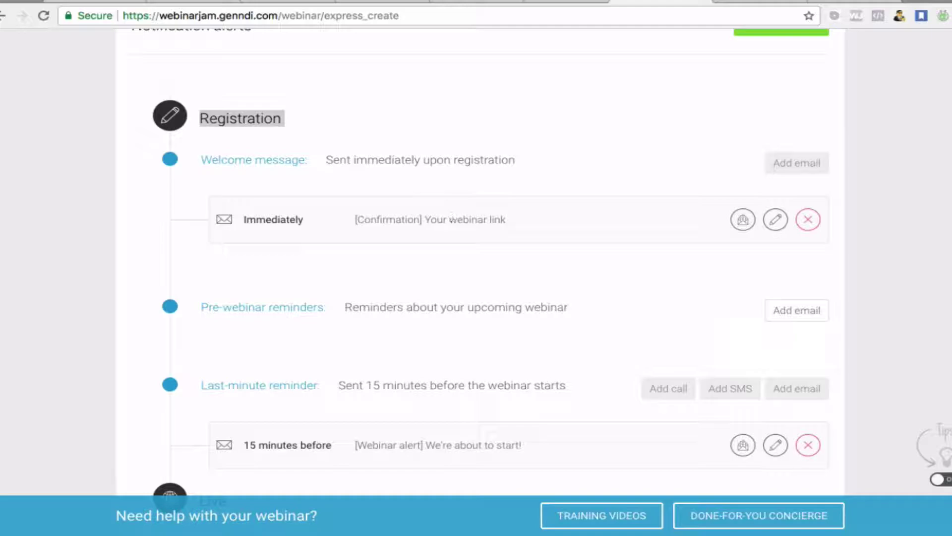
click(789, 320)
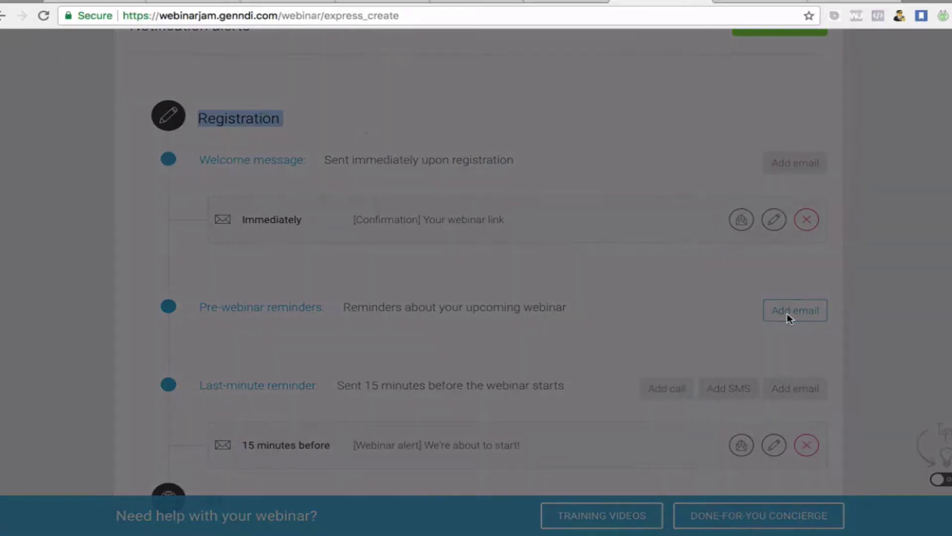
scroll(224, 324, down, 5)
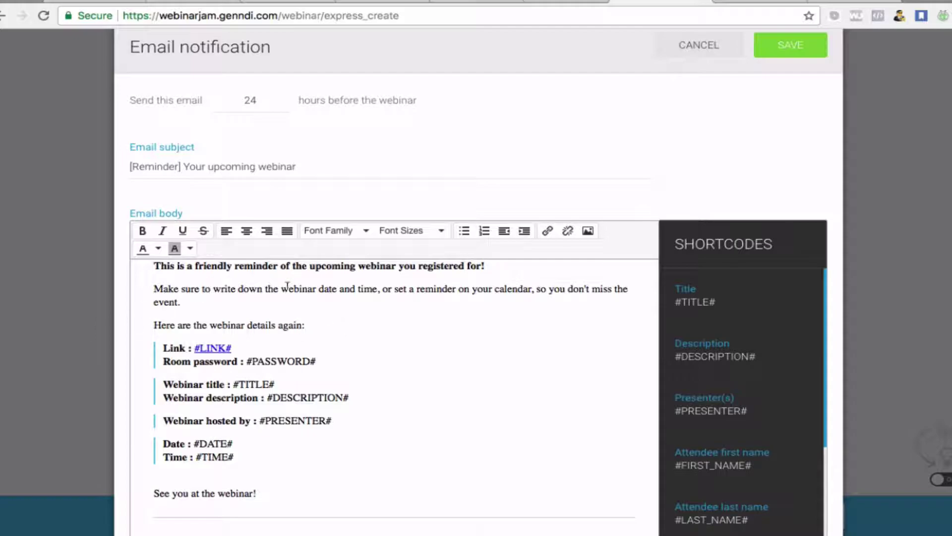
scroll(287, 286, up, 10)
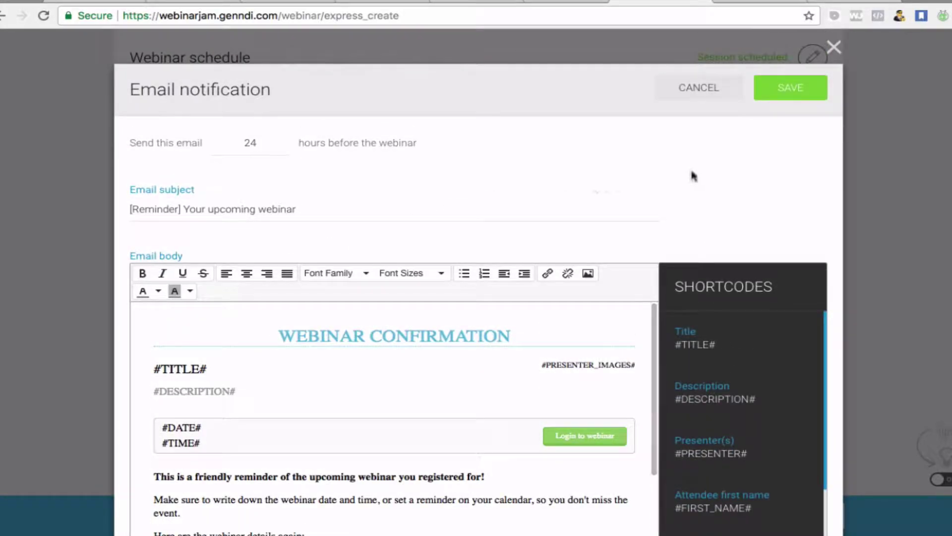
click(712, 94)
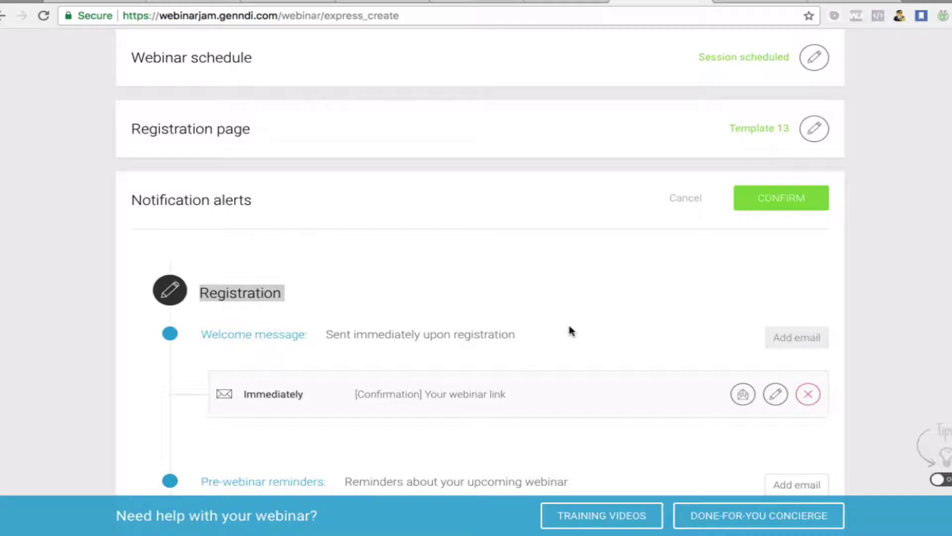
Add a pre-webinar reminder email, set it to send 1 hour before the webinar, and save it
scroll(570, 331, down, 3)
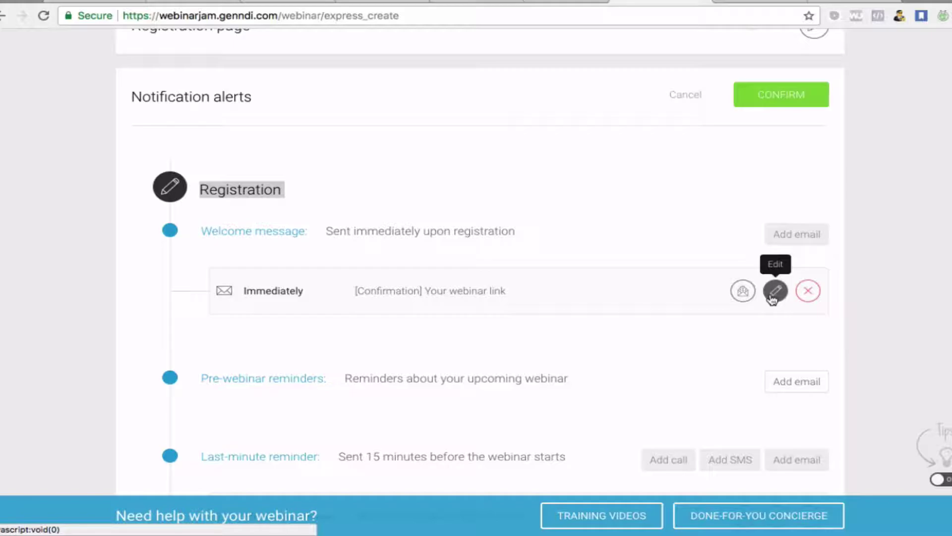
click(786, 384)
scroll(397, 417, down, 2)
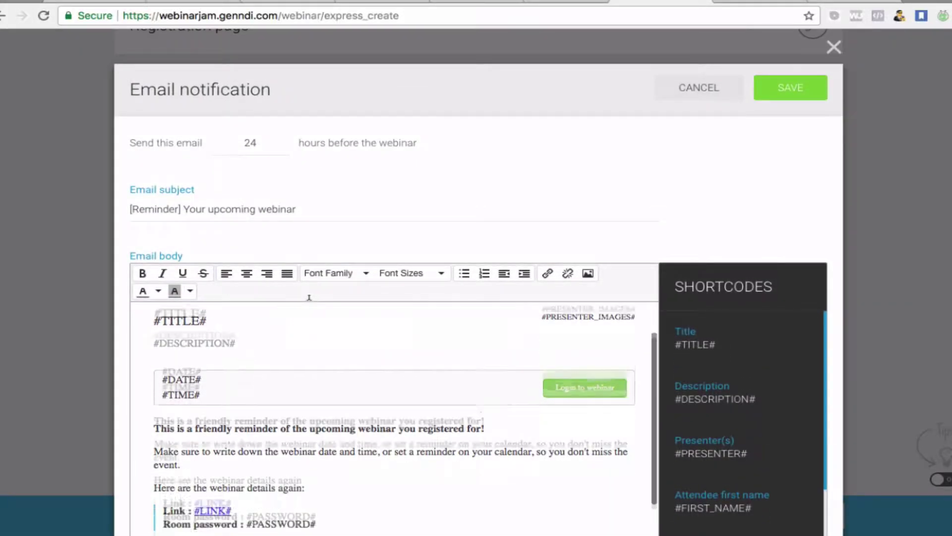
scroll(521, 305, down, 5)
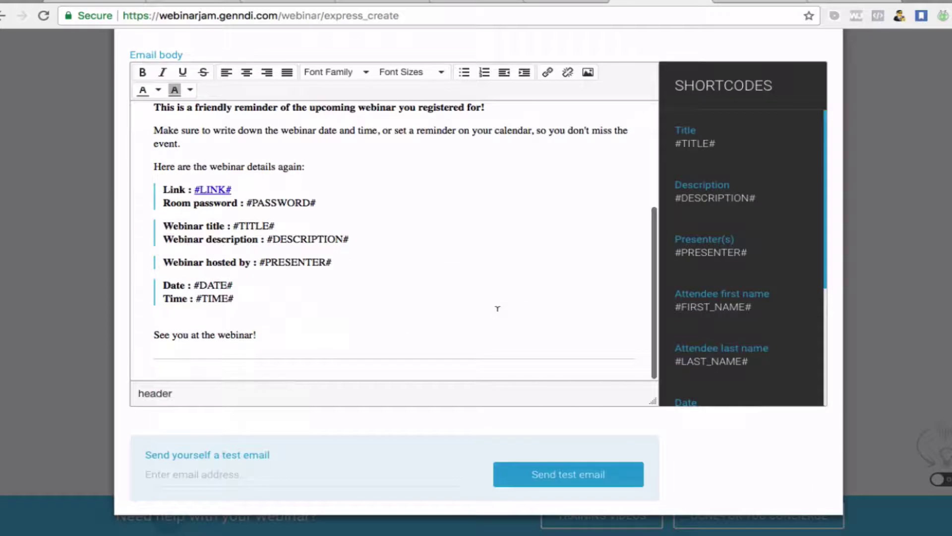
scroll(493, 309, up, 8)
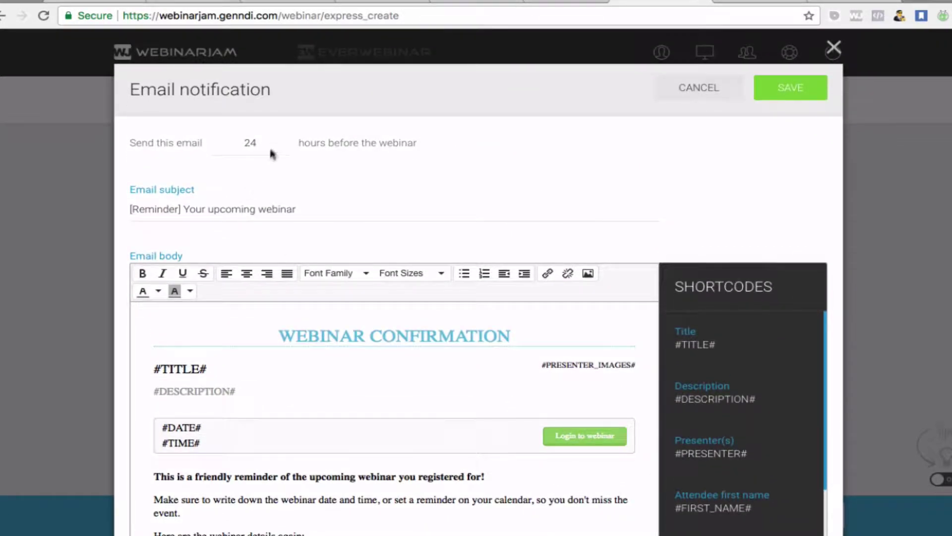
click(263, 142)
key(BackSpace)
key(BackSpace)
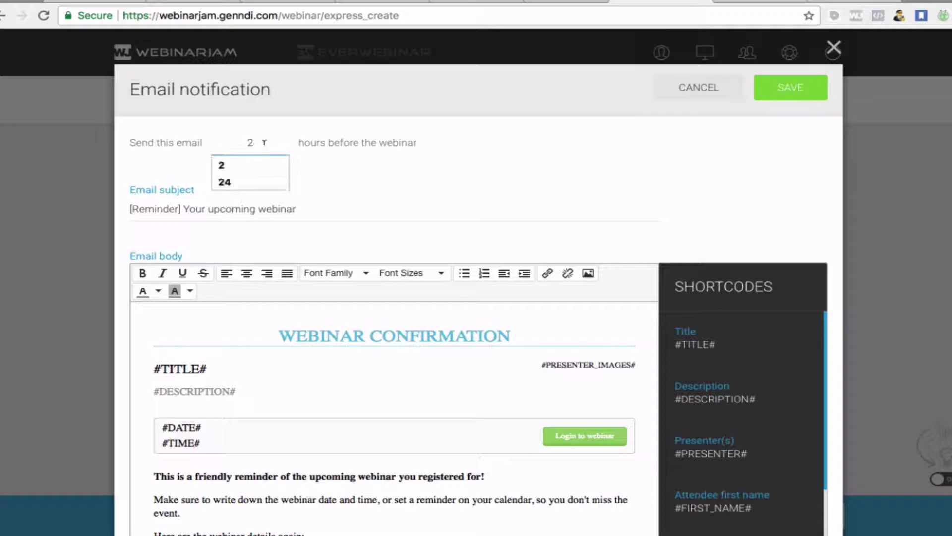
text(1)
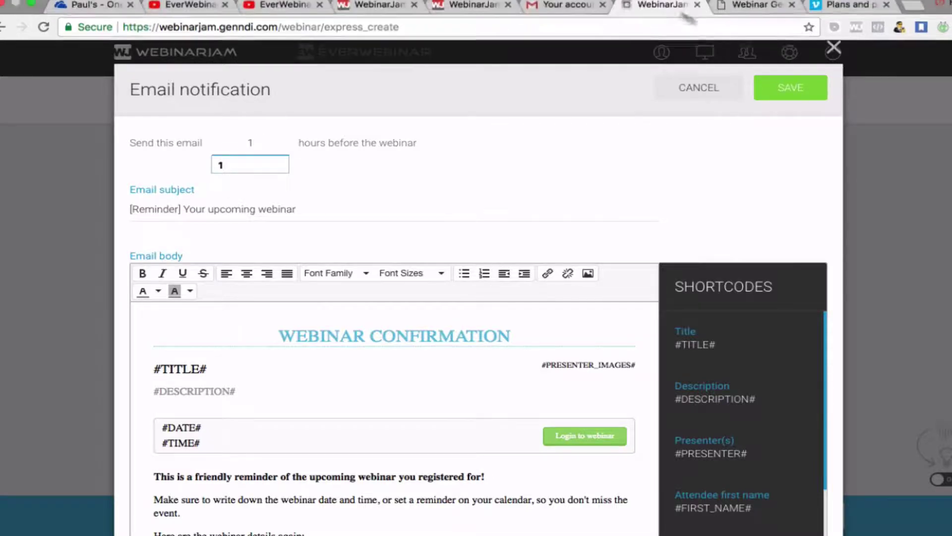
key(Return)
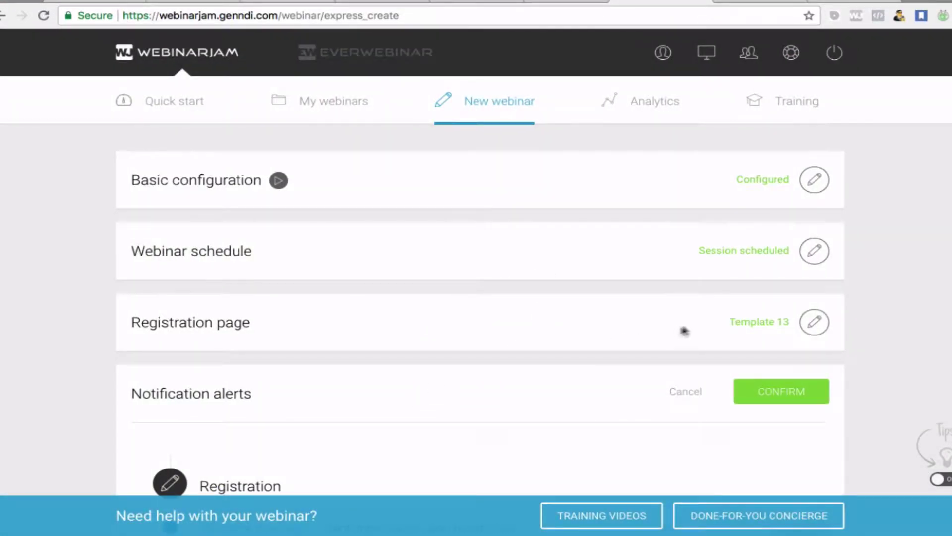
Review the notification alerts timeline from the welcome message through the pre-webinar and last-minute reminders to the post-webinar message
scroll(675, 331, down, 5)
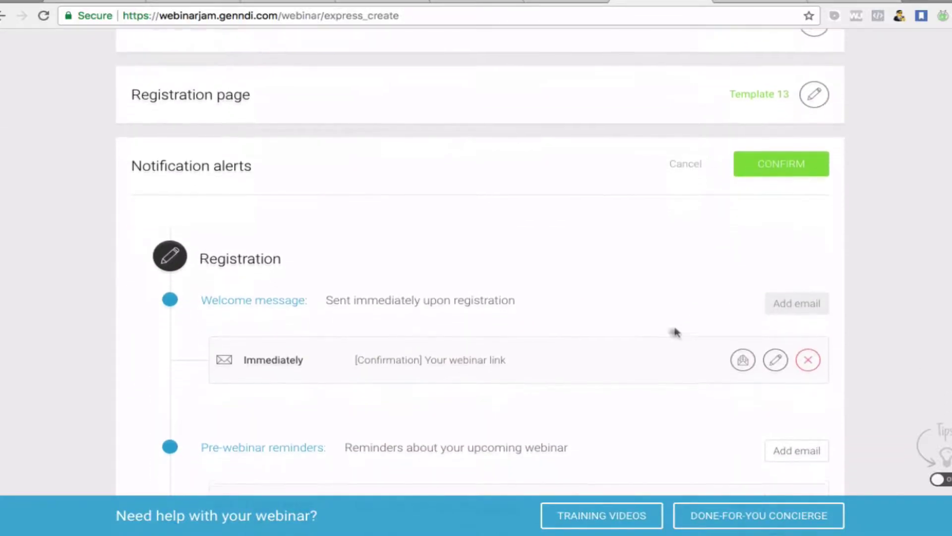
scroll(789, 293, down, 3)
scroll(784, 293, down, 2)
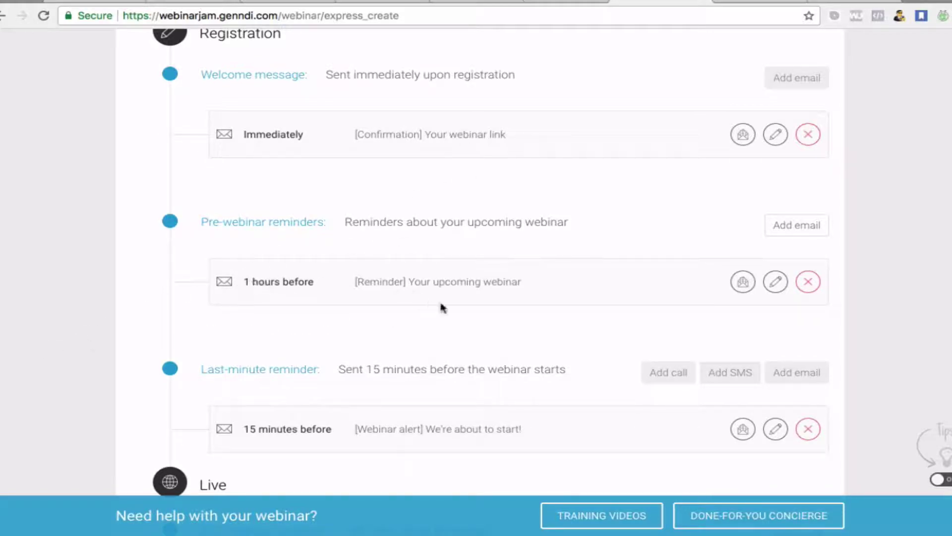
scroll(446, 306, down, 3)
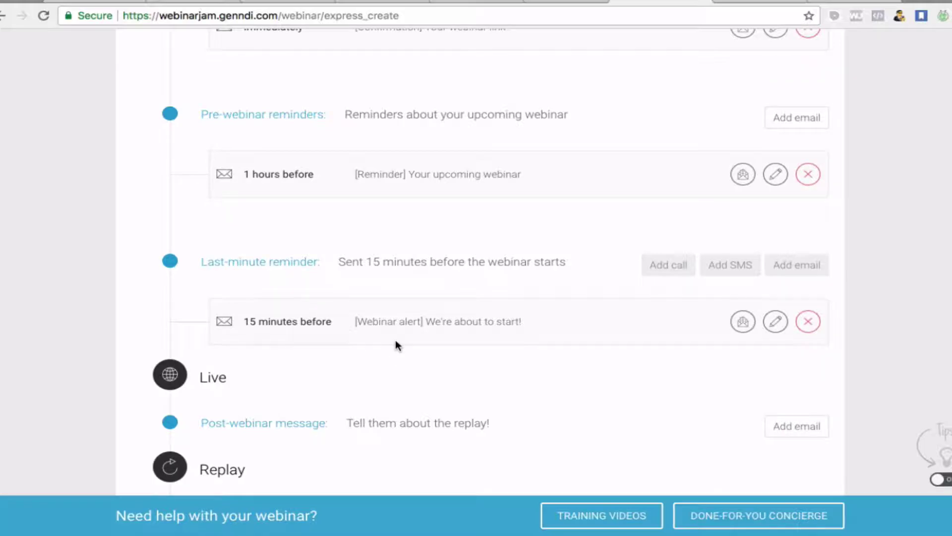
scroll(499, 342, up, 3)
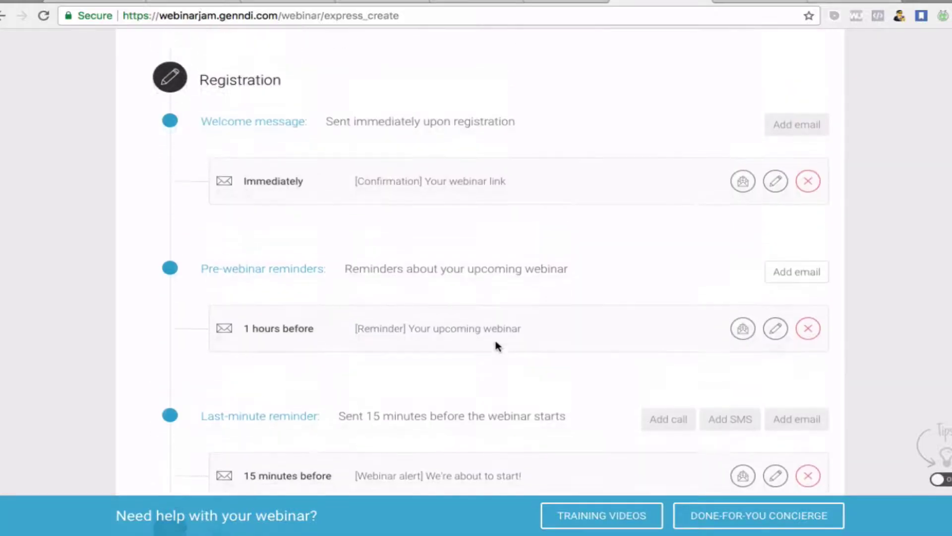
scroll(496, 342, down, 2)
scroll(495, 337, down, 5)
scroll(495, 347, up, 4)
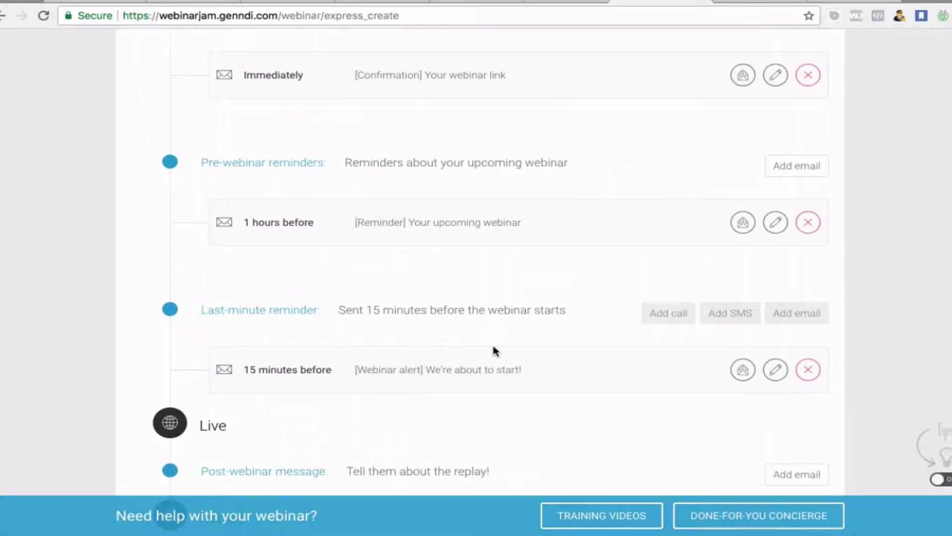
scroll(492, 358, down, 4)
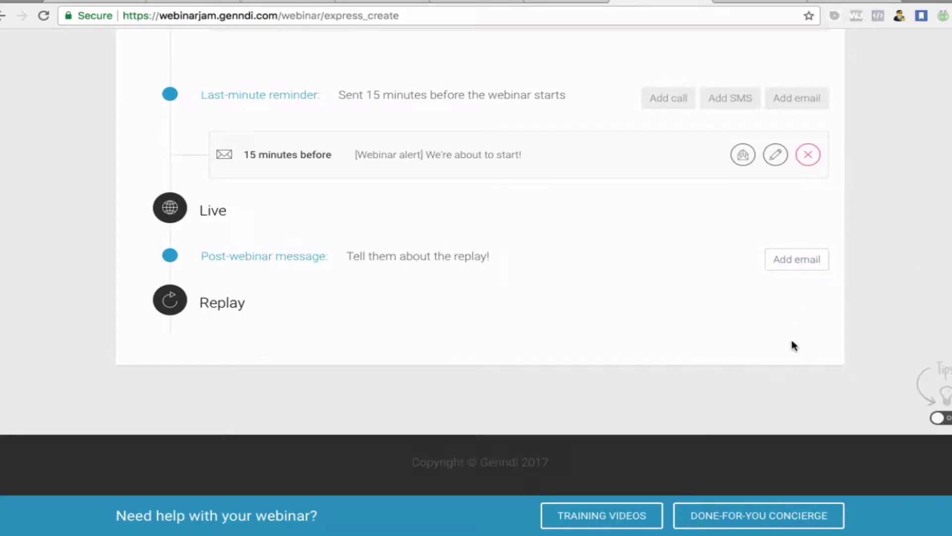
Open a new post-webinar message email and examine its send time, recipients, subject and replay body text
scroll(464, 289, down, 2)
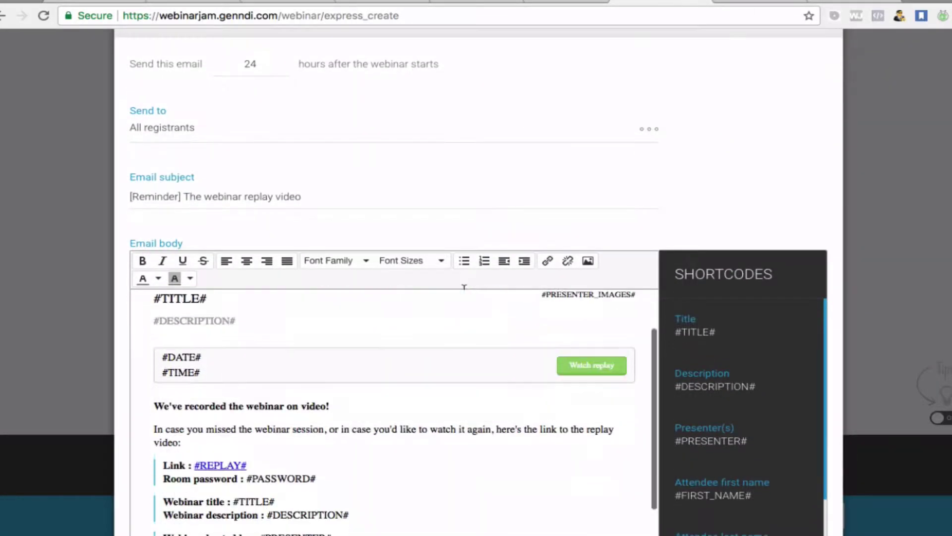
scroll(464, 293, down, 2)
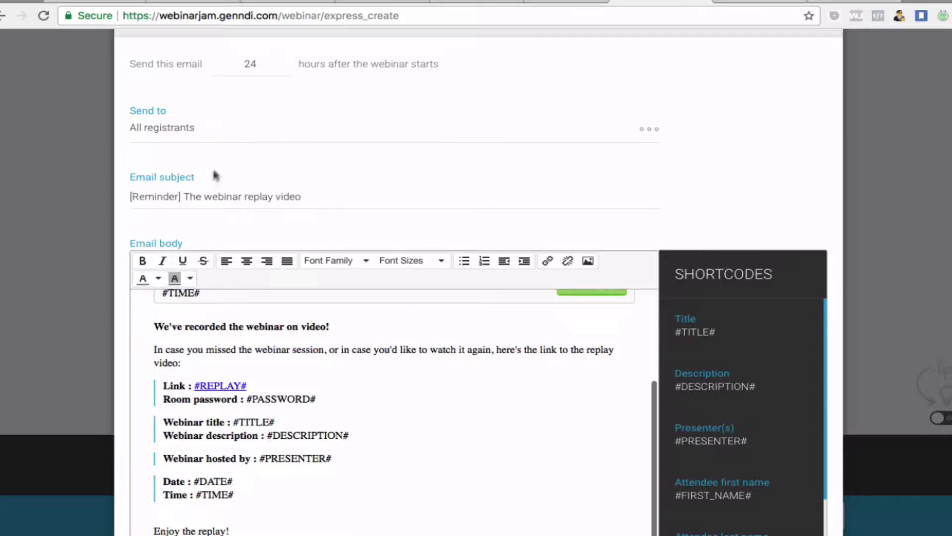
scroll(665, 179, up, 2)
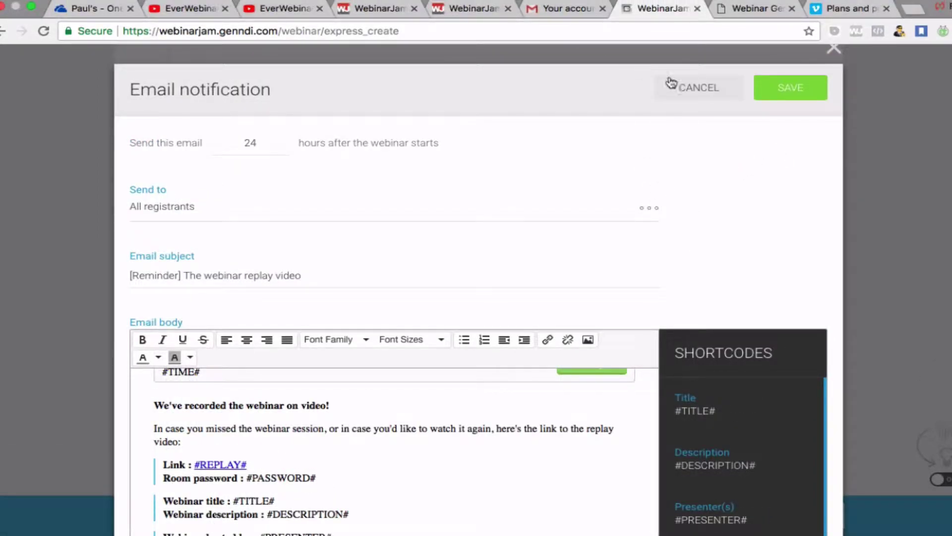
scroll(298, 397, down, 1)
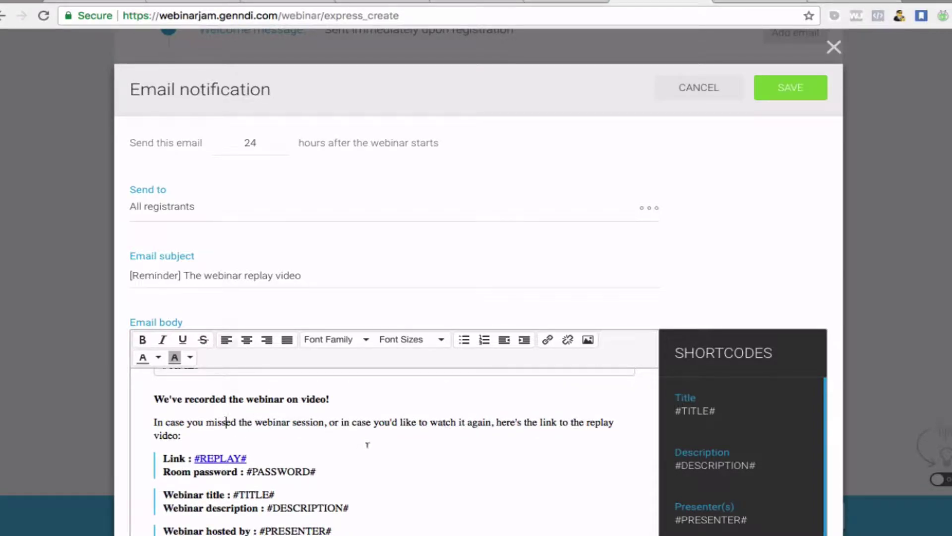
scroll(367, 444, down, 4)
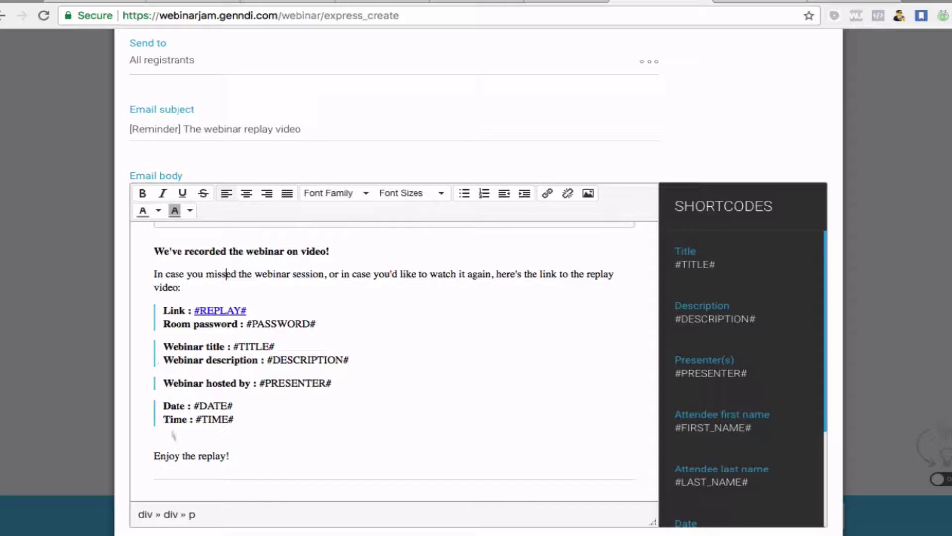
scroll(220, 307, up, 3)
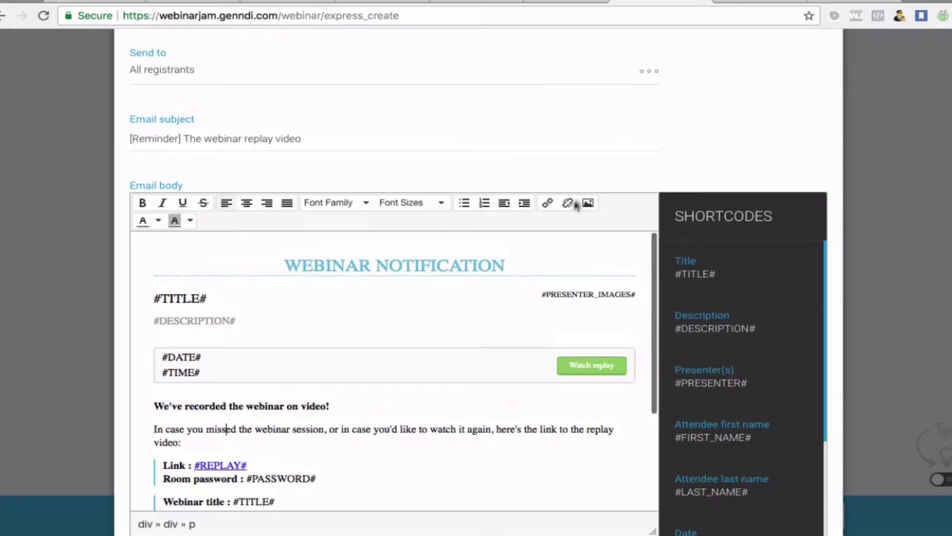
scroll(789, 173, up, 4)
scroll(259, 422, down, 5)
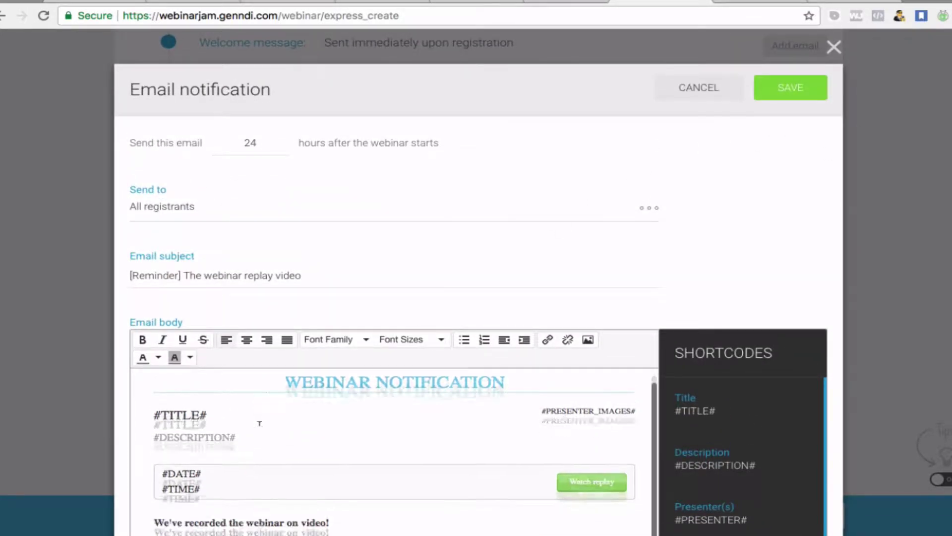
scroll(259, 423, down, 3)
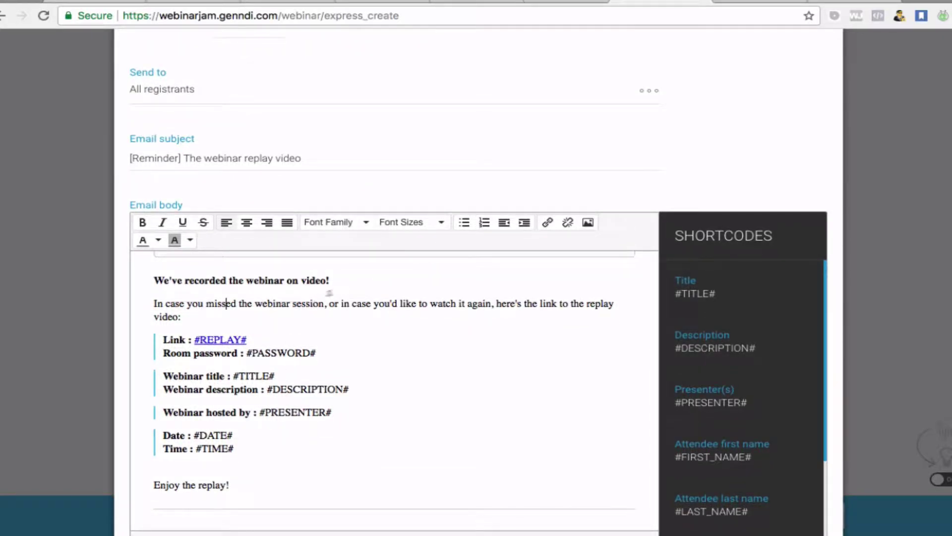
scroll(315, 335, up, 6)
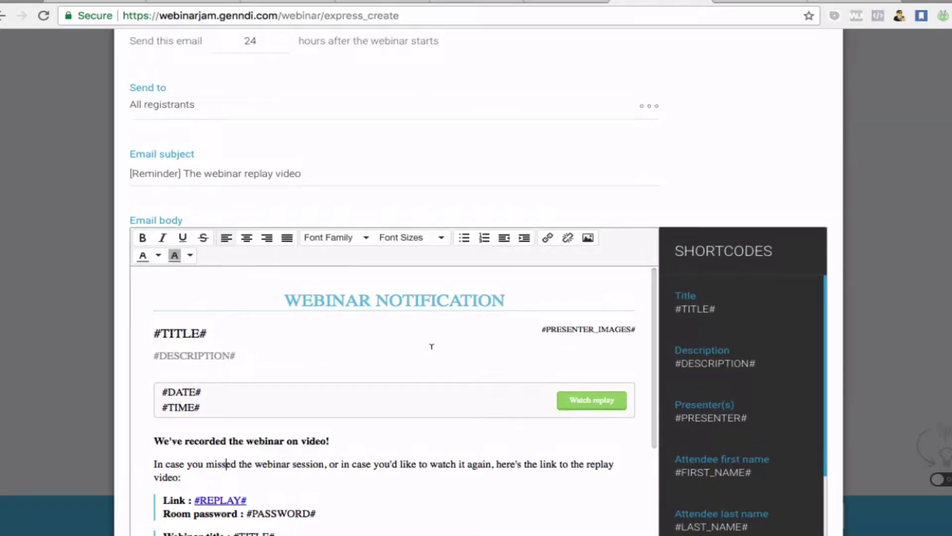
scroll(432, 346, down, 3)
scroll(431, 346, up, 8)
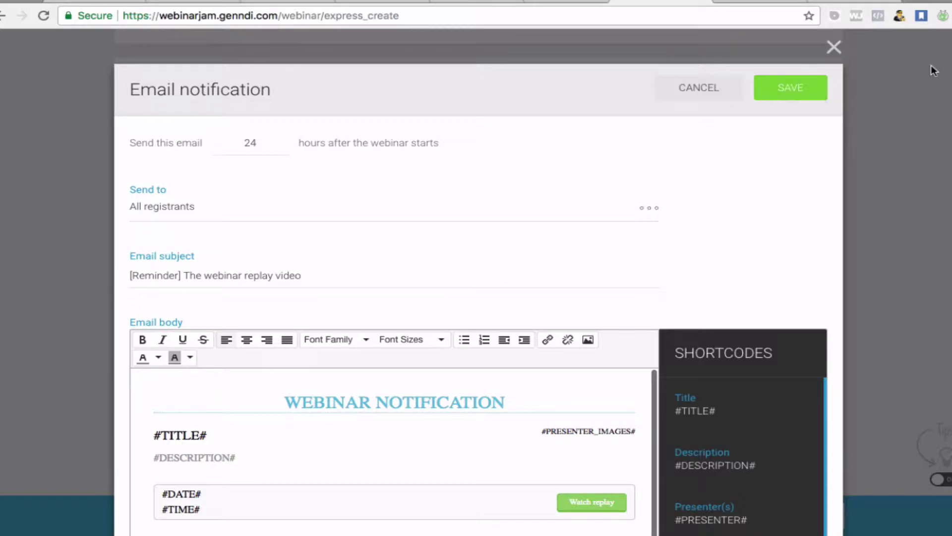
Save the post-webinar replay email for all registrants, sent 24 hours after the webinar starts
scroll(453, 312, down, 4)
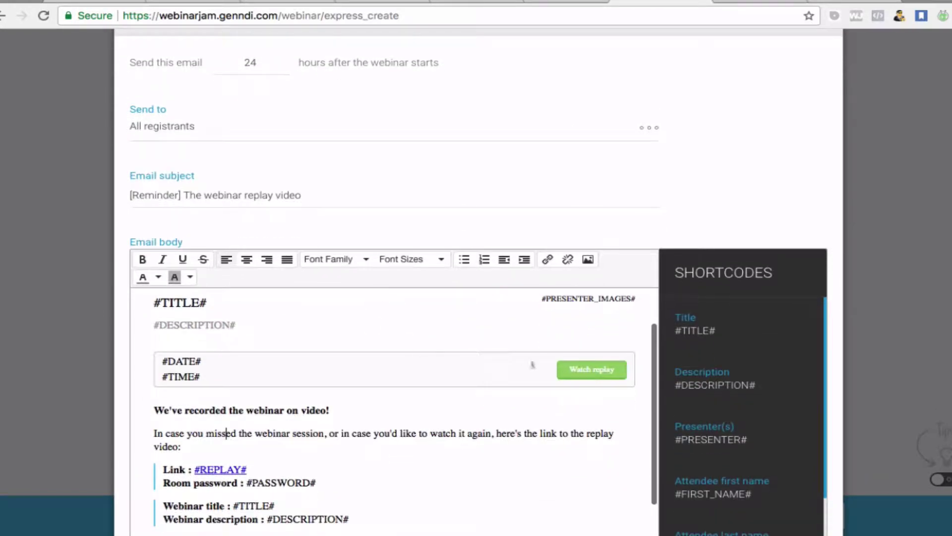
scroll(425, 330, up, 1)
scroll(425, 331, down, 3)
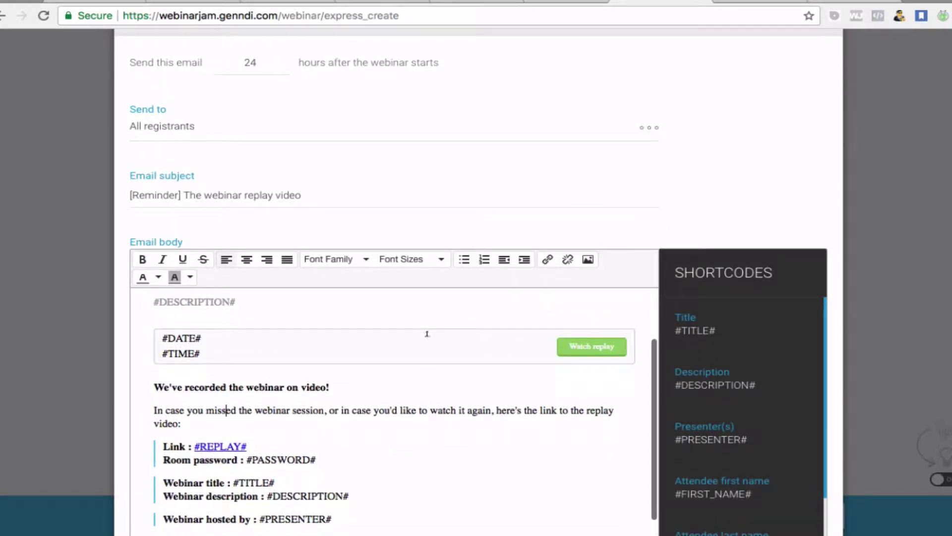
scroll(425, 331, up, 8)
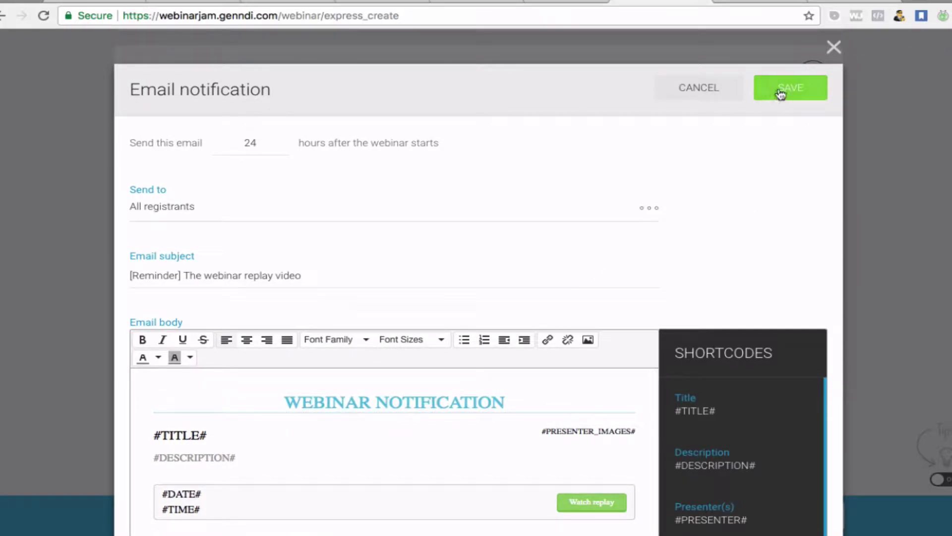
click(796, 94)
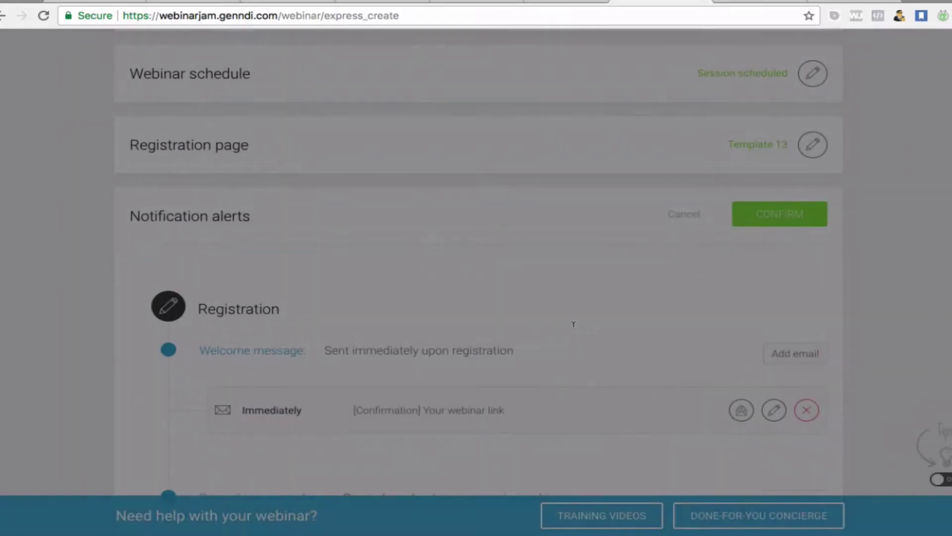
Check the timeline down to the Replay group and confirm the notification alerts
scroll(575, 332, down, 10)
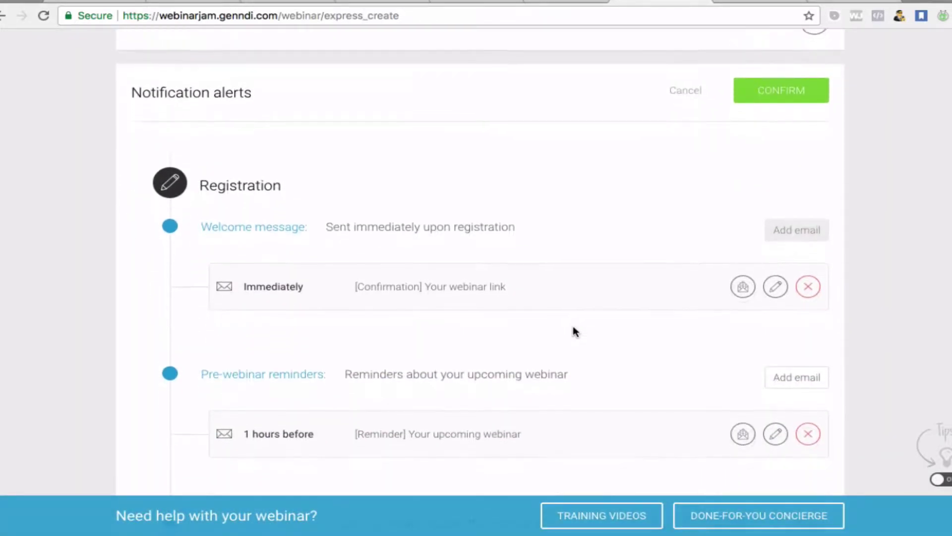
scroll(573, 332, down, 3)
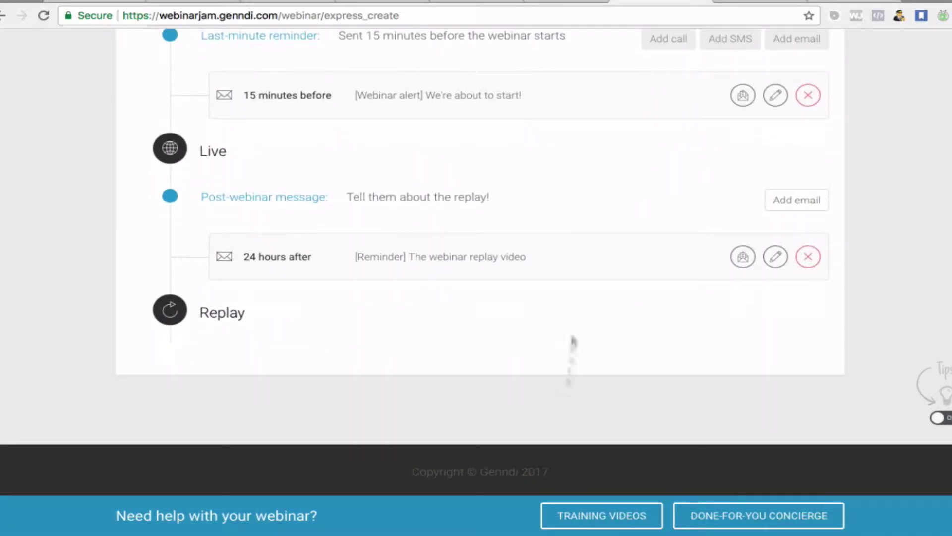
scroll(654, 165, up, 15)
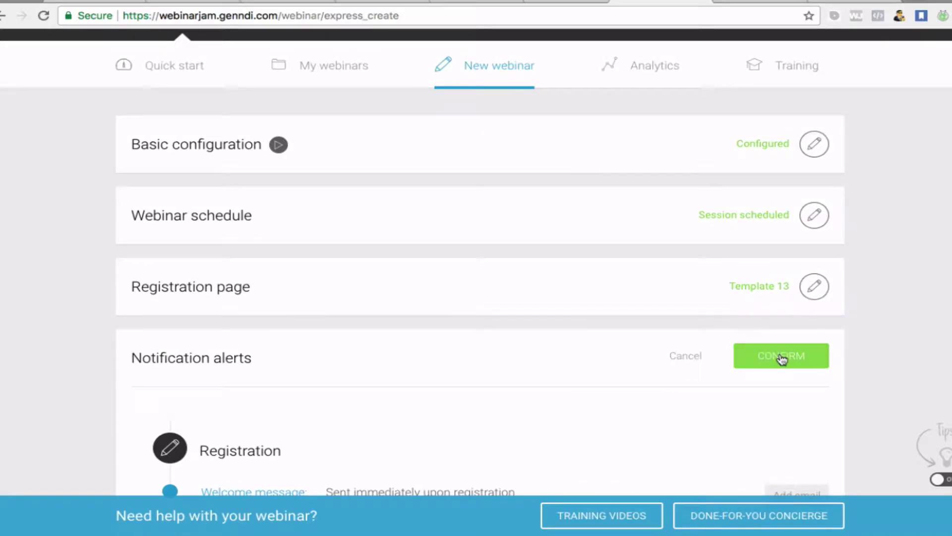
click(780, 361)
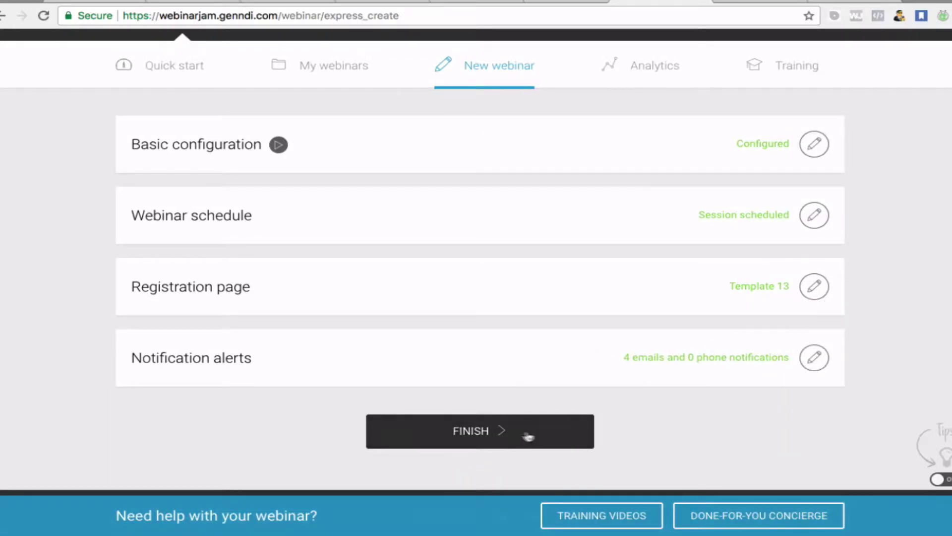
Finish the express webinar setup and look over the completion page
click(490, 435)
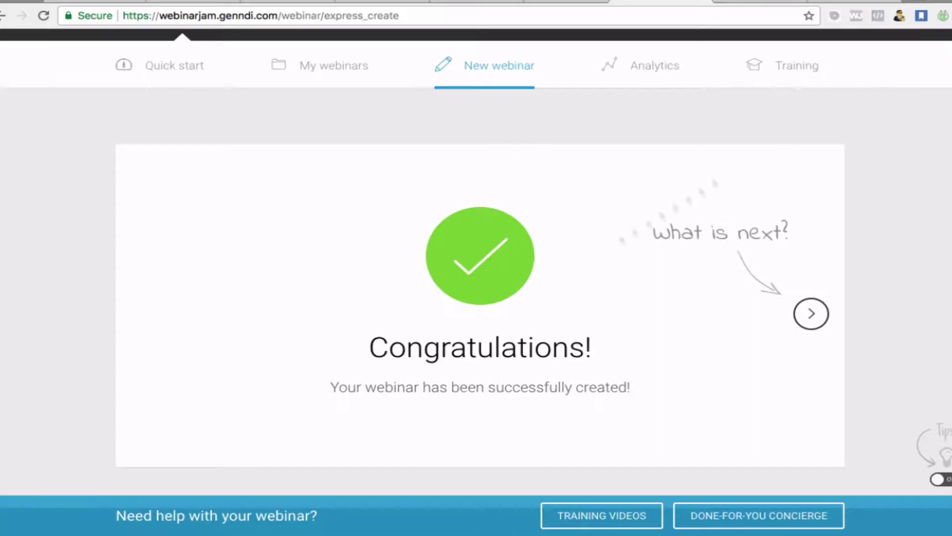
scroll(480, 284, down, 1)
scroll(486, 279, up, 2)
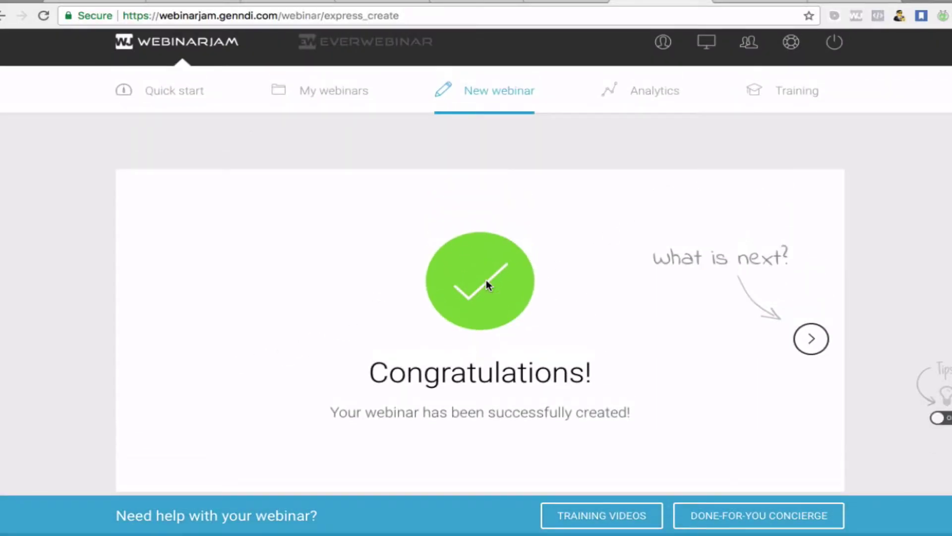
scroll(506, 275, down, 3)
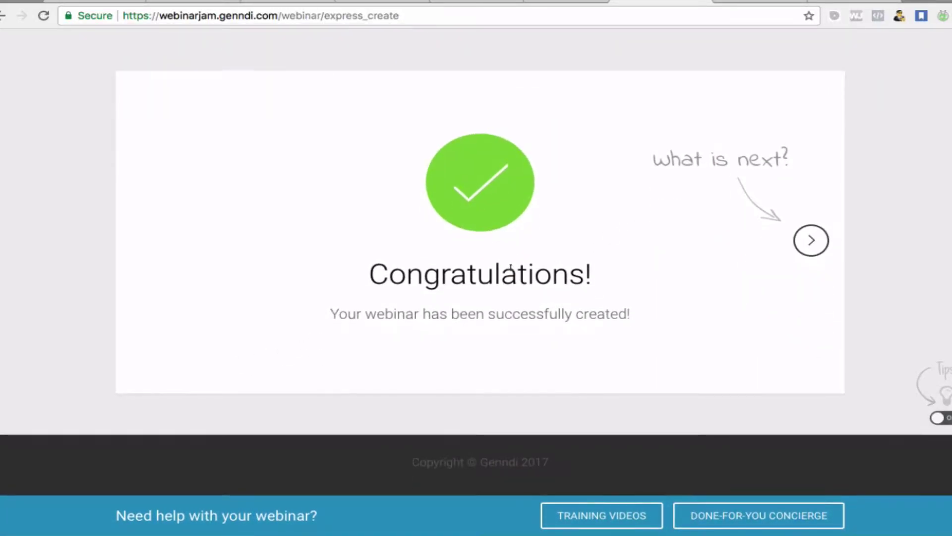
scroll(511, 267, up, 3)
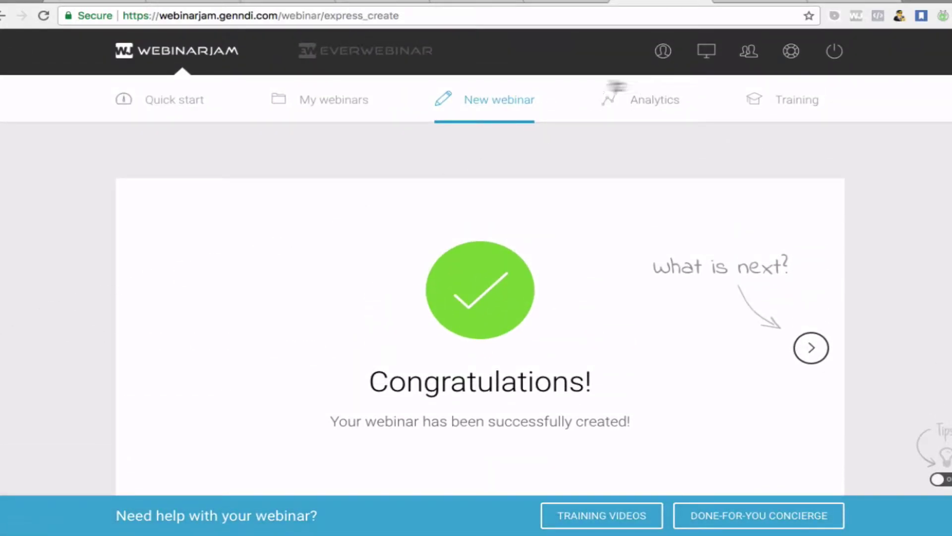
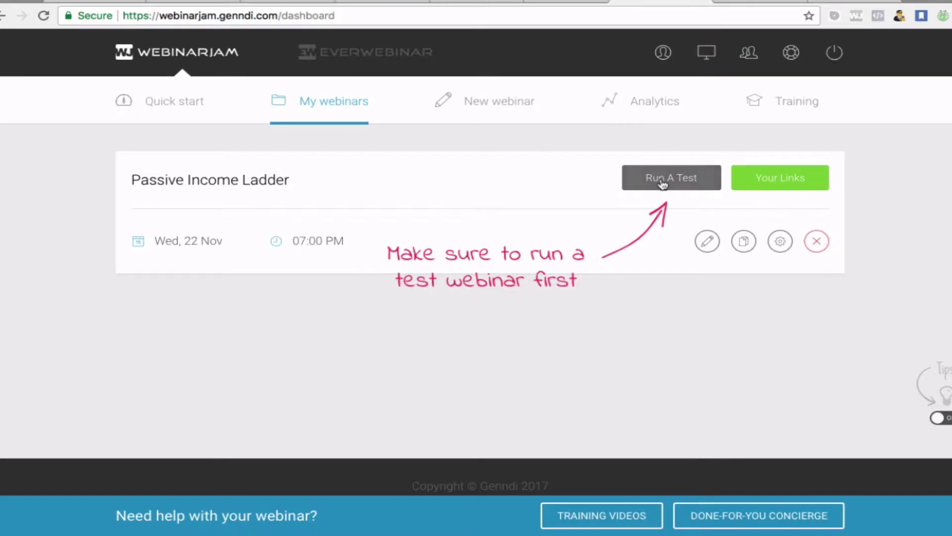
Open the links of the Passive Income Ladder webinar and select the registration page link's full address
click(778, 180)
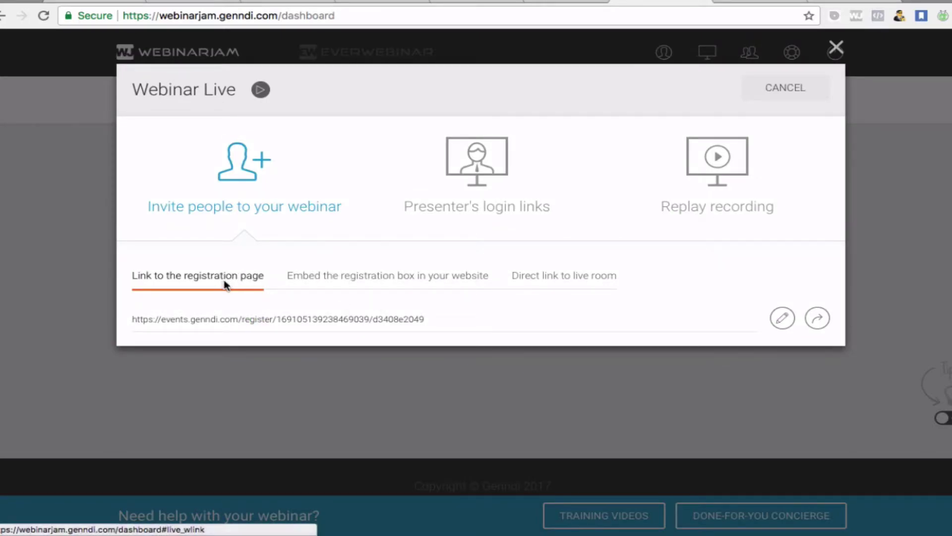
drag(185, 293, 90, 303)
drag(139, 320, 443, 285)
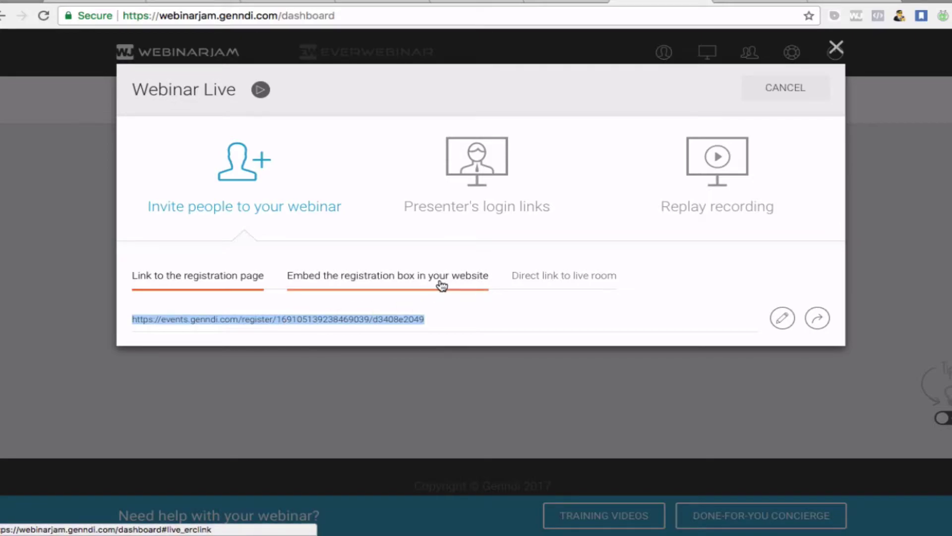
Display the code for embedding the registration box in a website and select all of it
click(442, 286)
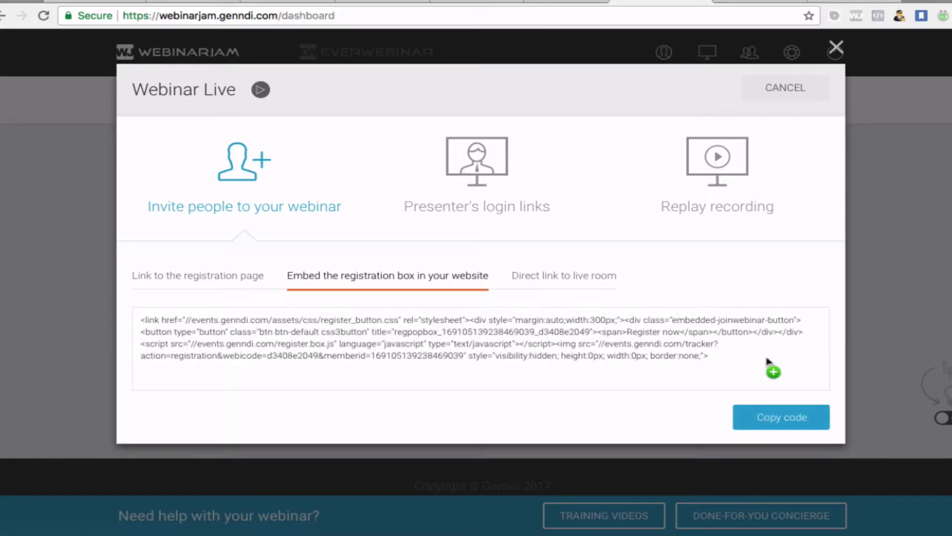
drag(744, 369, 394, 287)
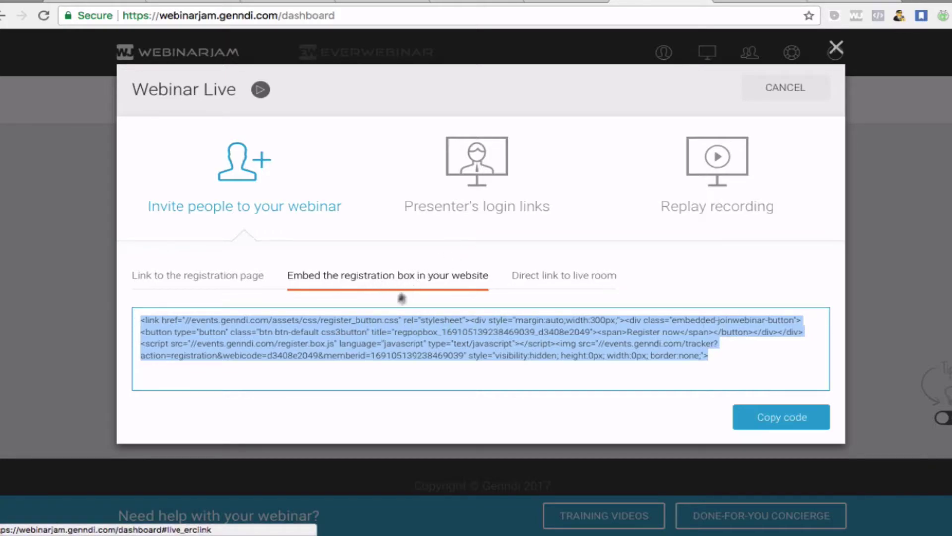
drag(396, 332, 396, 289)
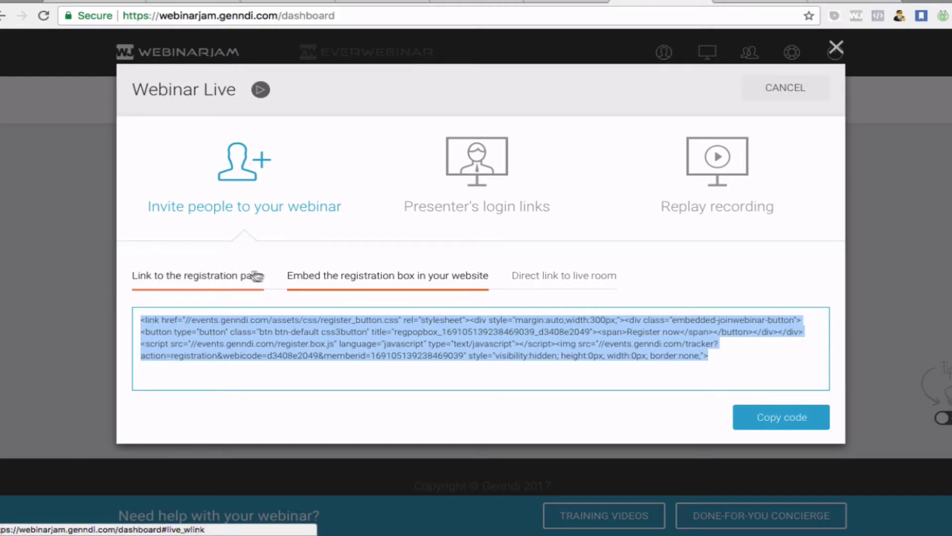
Display the direct link to the live room and select its full address
click(584, 279)
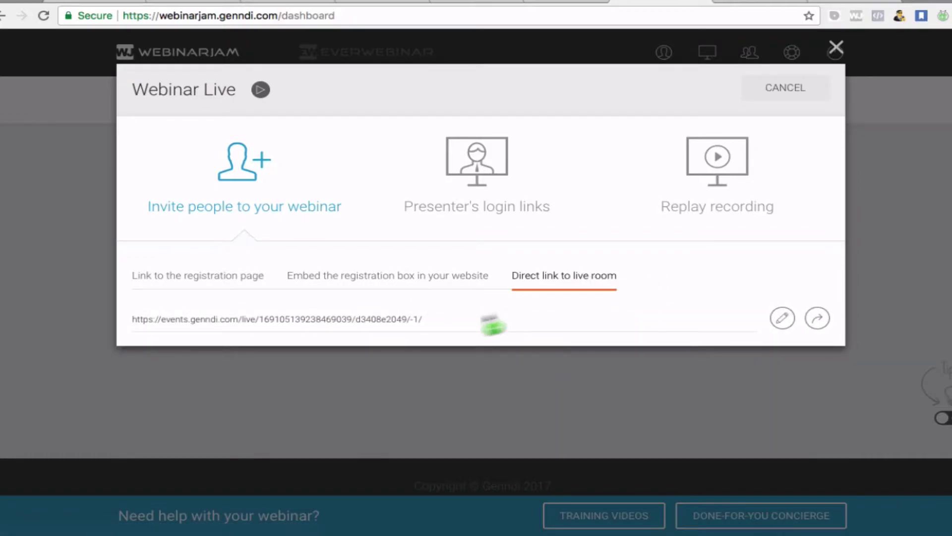
drag(417, 321, 132, 325)
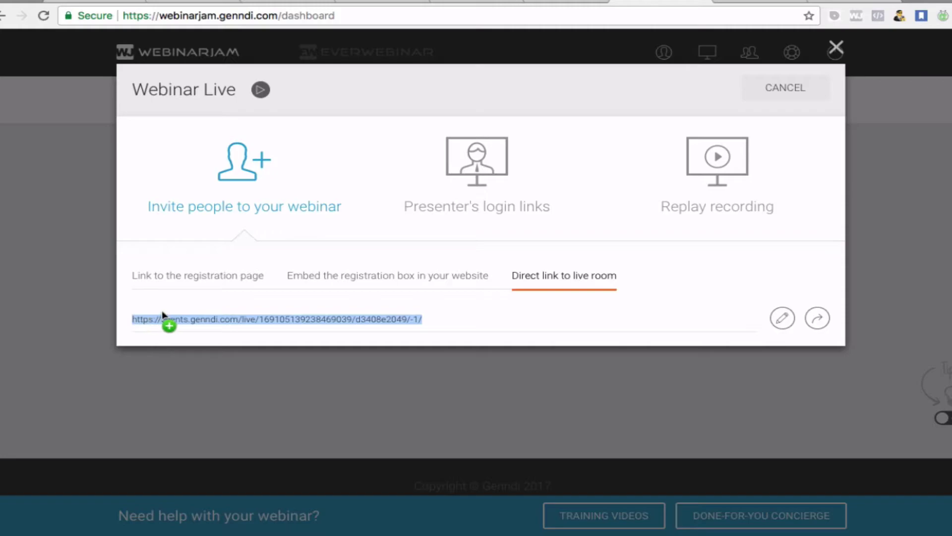
click(204, 323)
drag(430, 320, 149, 320)
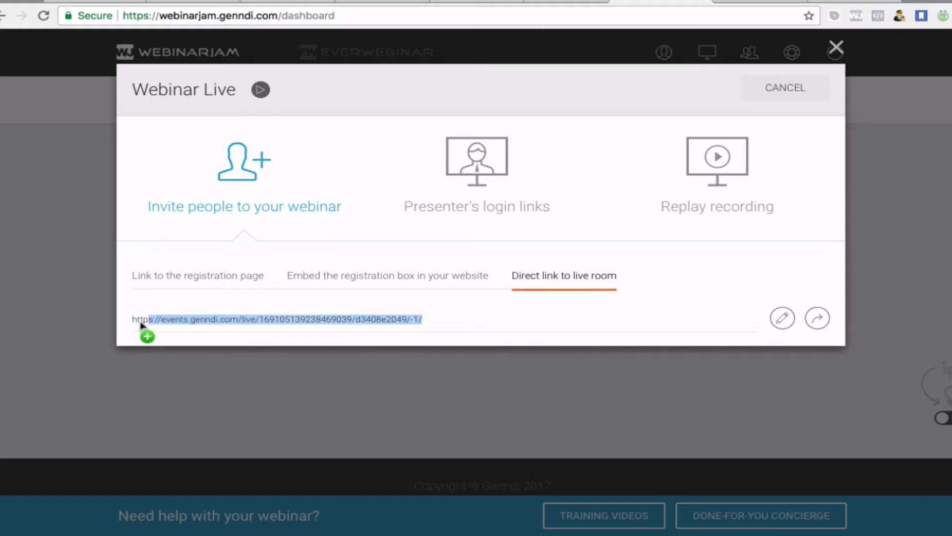
click(482, 325)
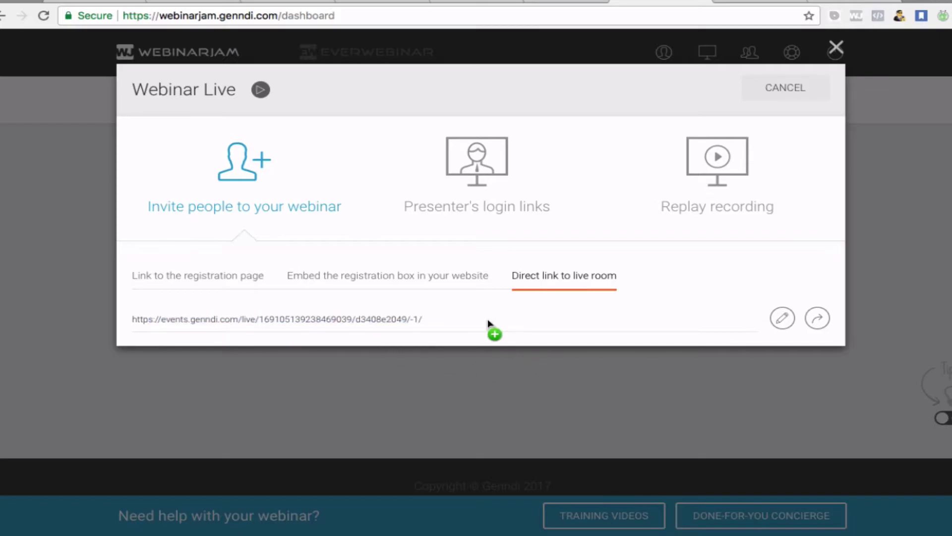
drag(488, 320, 154, 323)
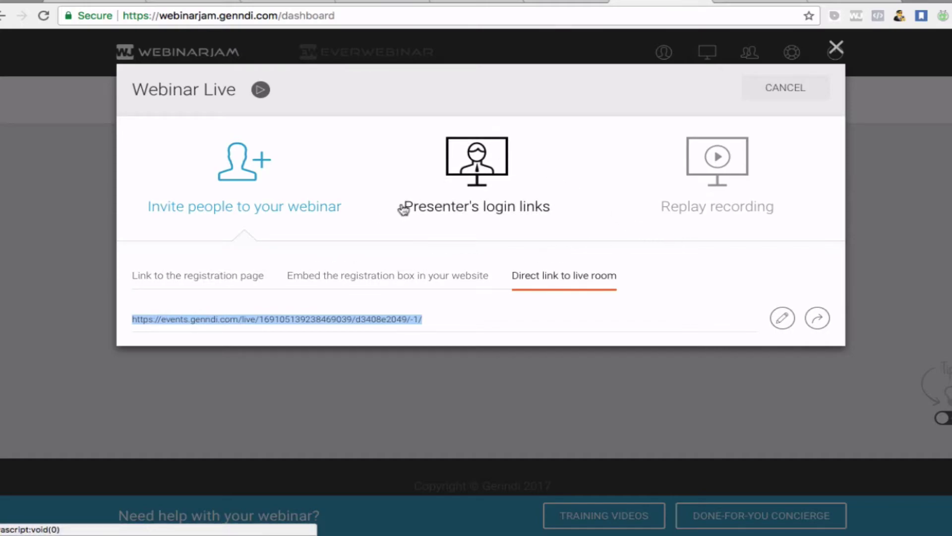
View the presenter's login links and the replay recording options, and close the webinar's links window
click(498, 166)
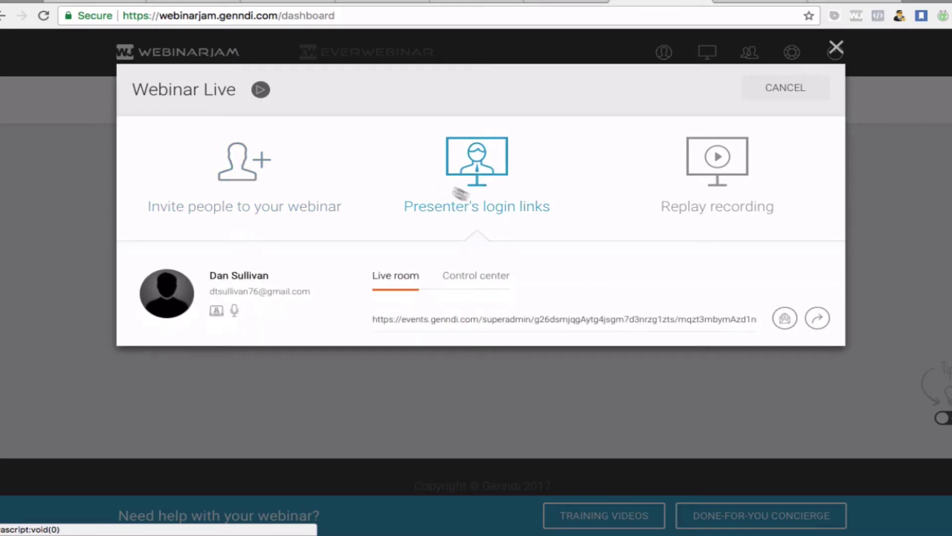
click(744, 163)
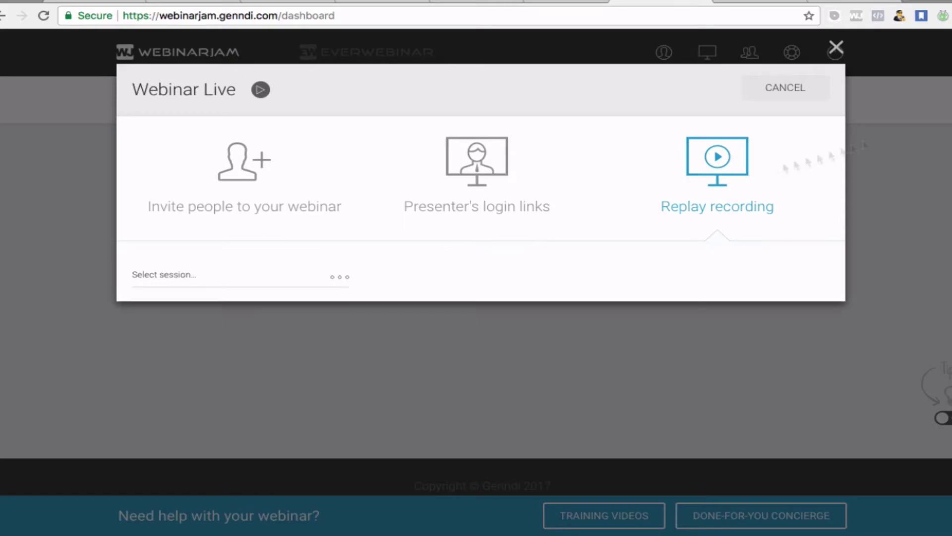
click(837, 50)
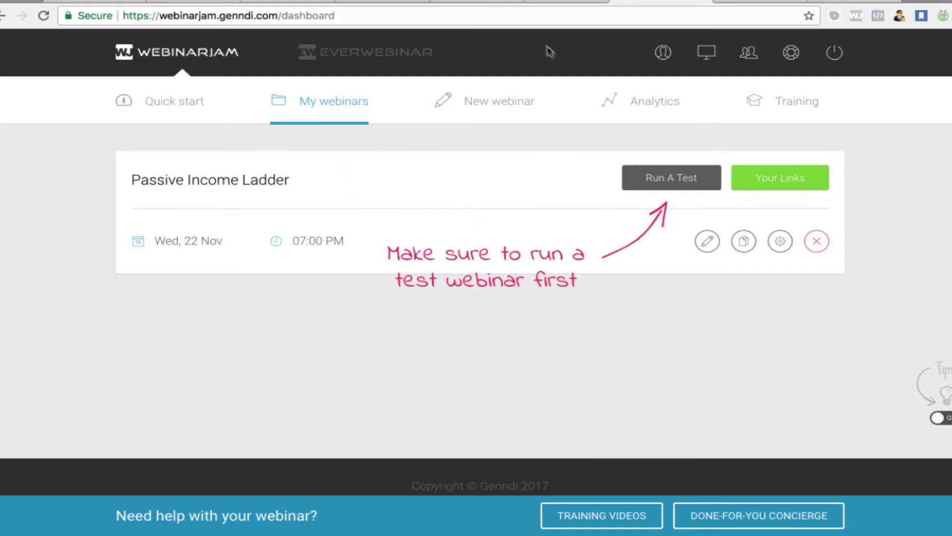
Start creating another new webinar using Full Configuration
click(473, 104)
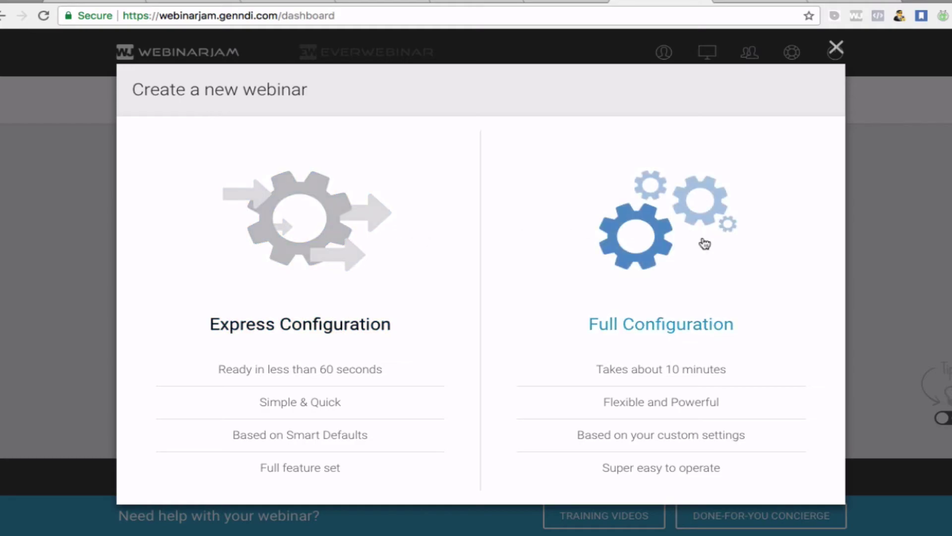
click(658, 252)
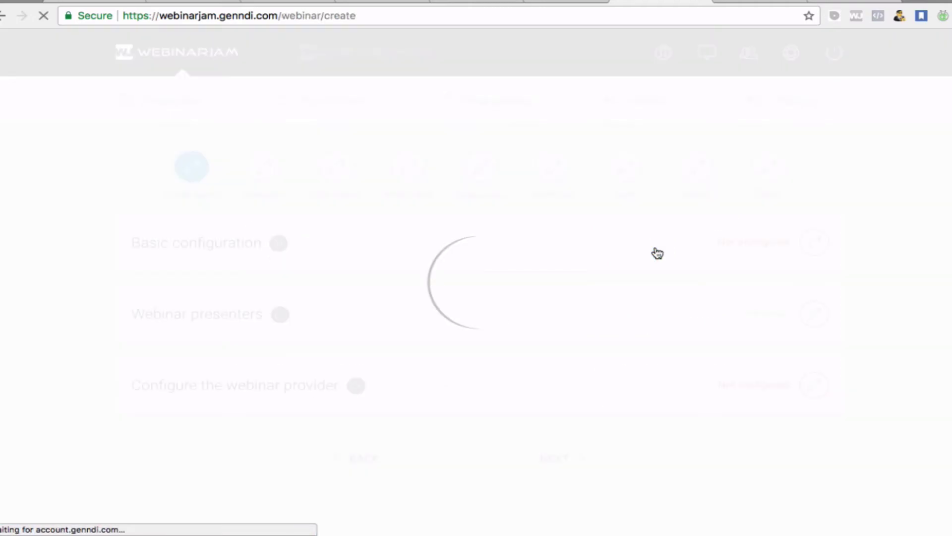